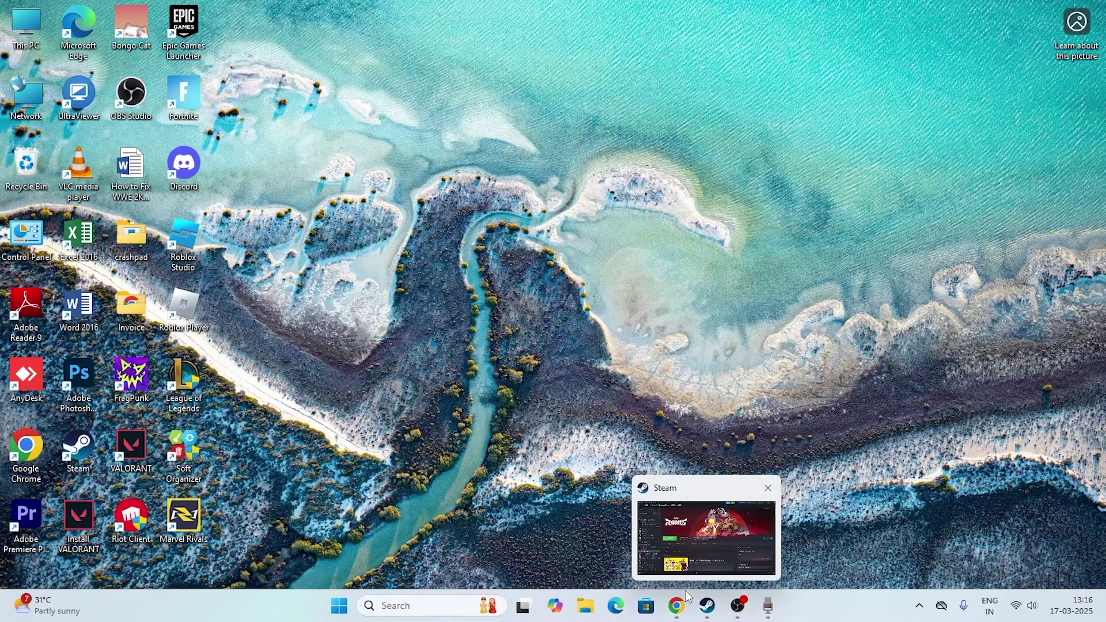
Switch to Steam and open the installation folder of Marvel Rivals from the game's installed files properties
{"action": "left_click", "coordinate": [708, 606]}
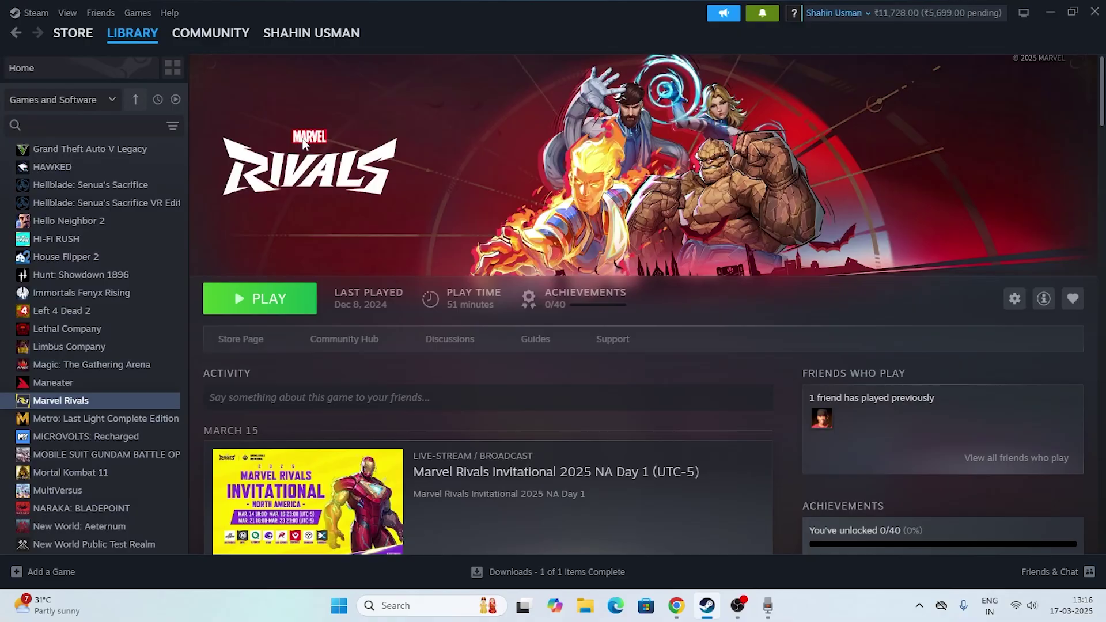
{"action": "right_click", "coordinate": [56, 401]}
{"action": "left_click", "coordinate": [95, 508]}
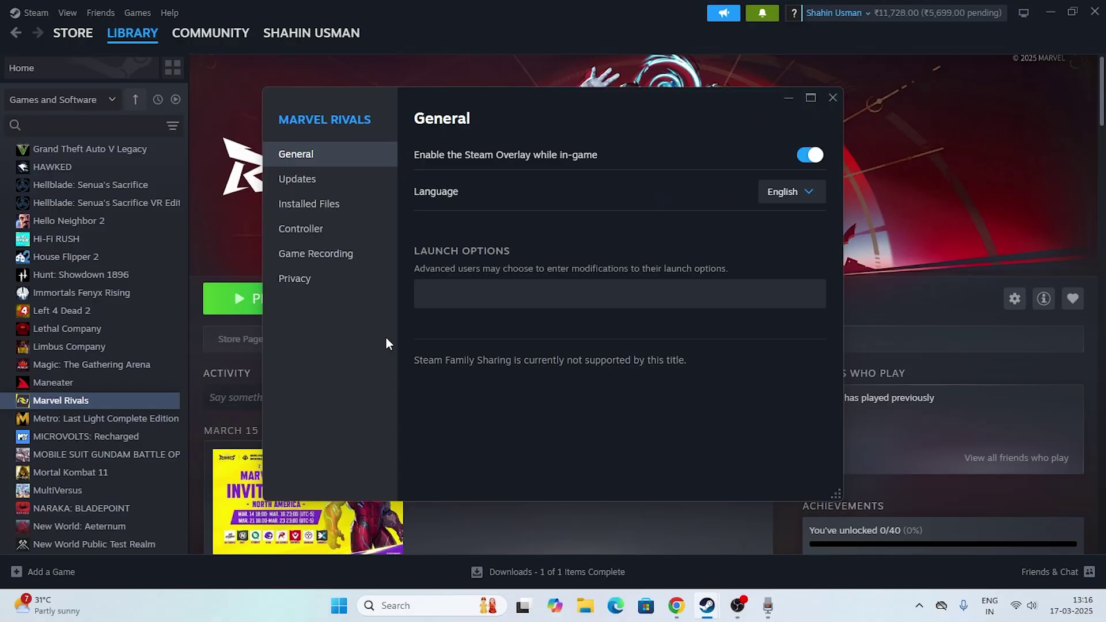
{"action": "left_click", "coordinate": [314, 204]}
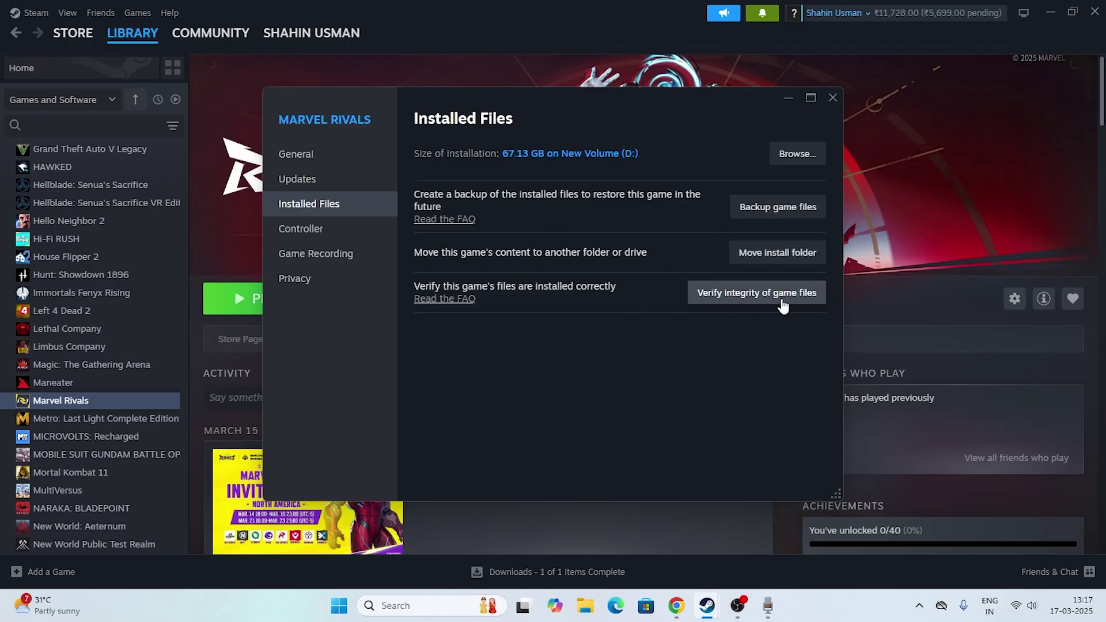
{"action": "left_click", "coordinate": [807, 158]}
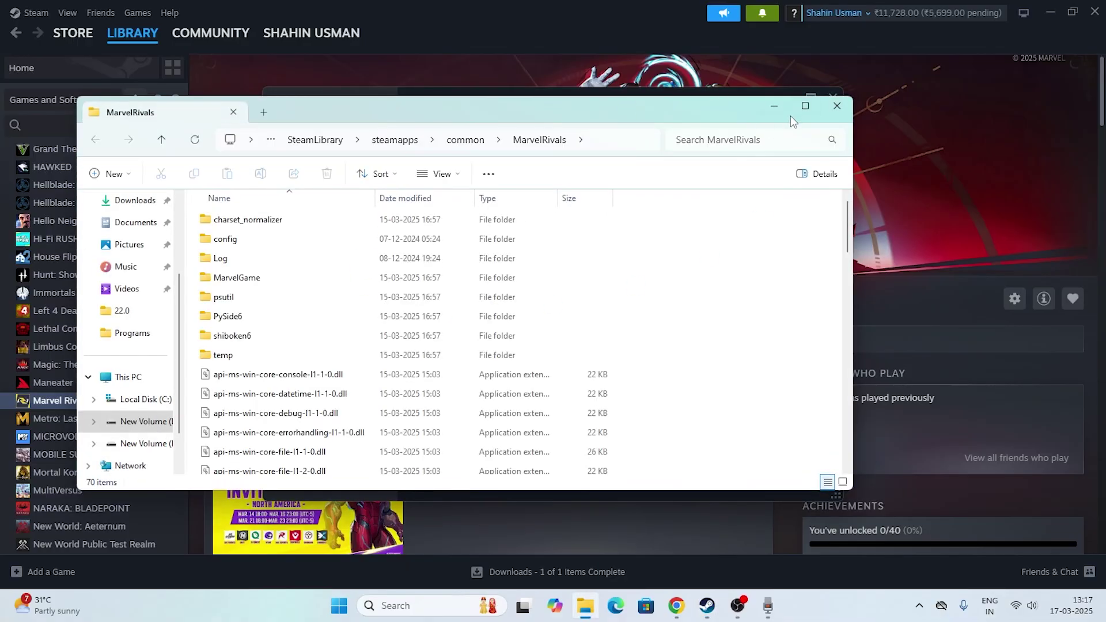
{"action": "left_click", "coordinate": [806, 105]}
Find the MarvelRivals_Launcher application in the game folder and open its compatibility settings
{"action": "scroll", "coordinate": [360, 207], "scroll_direction": "down", "scroll_amount": 5}
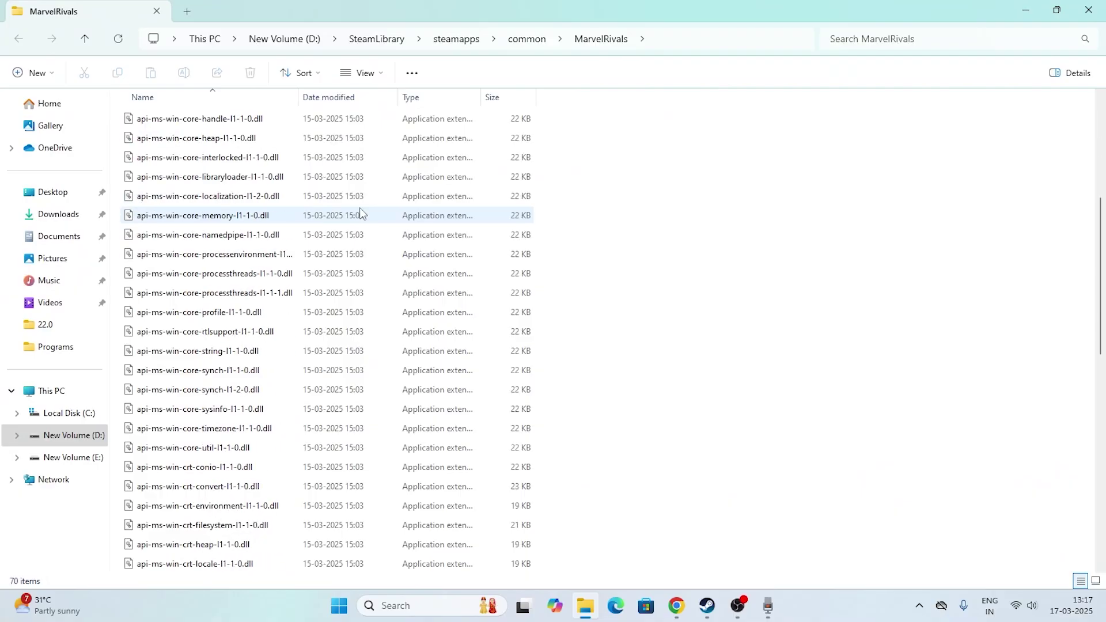
{"action": "scroll", "coordinate": [360, 208], "scroll_direction": "down", "scroll_amount": 11}
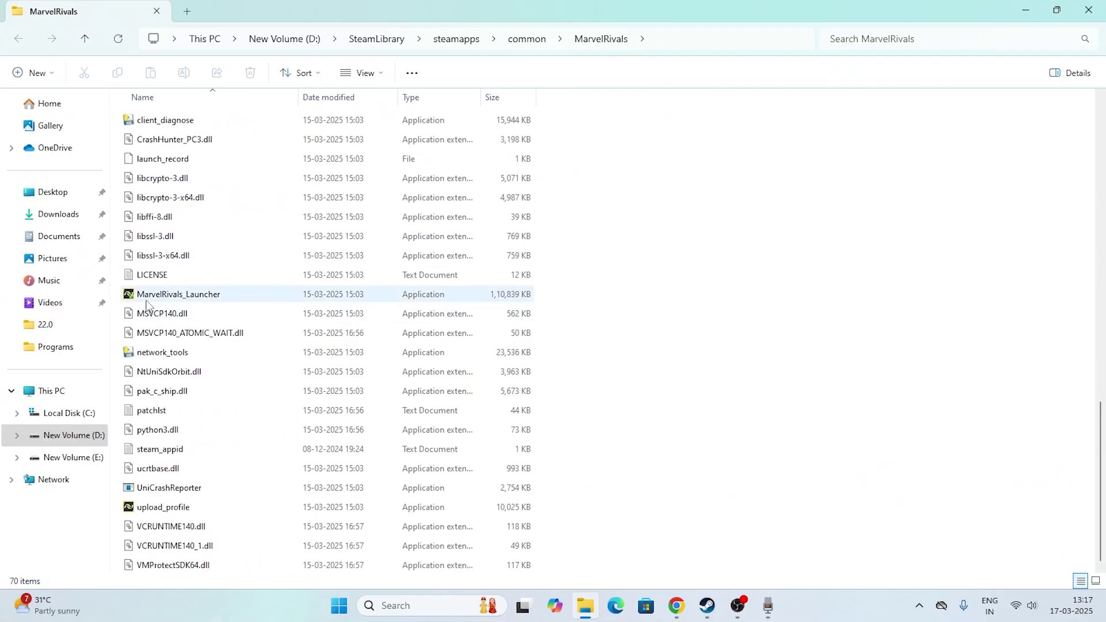
{"action": "scroll", "coordinate": [736, 282], "scroll_direction": "up", "scroll_amount": 4}
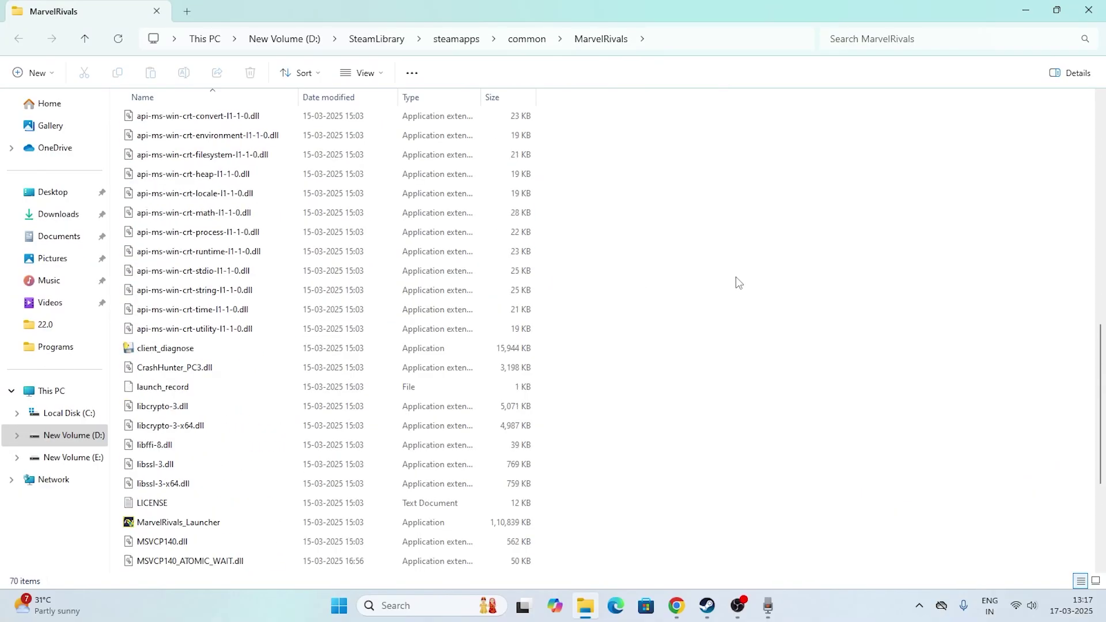
{"action": "scroll", "coordinate": [736, 278], "scroll_direction": "up", "scroll_amount": 11}
{"action": "scroll", "coordinate": [736, 278], "scroll_direction": "down", "scroll_amount": 7}
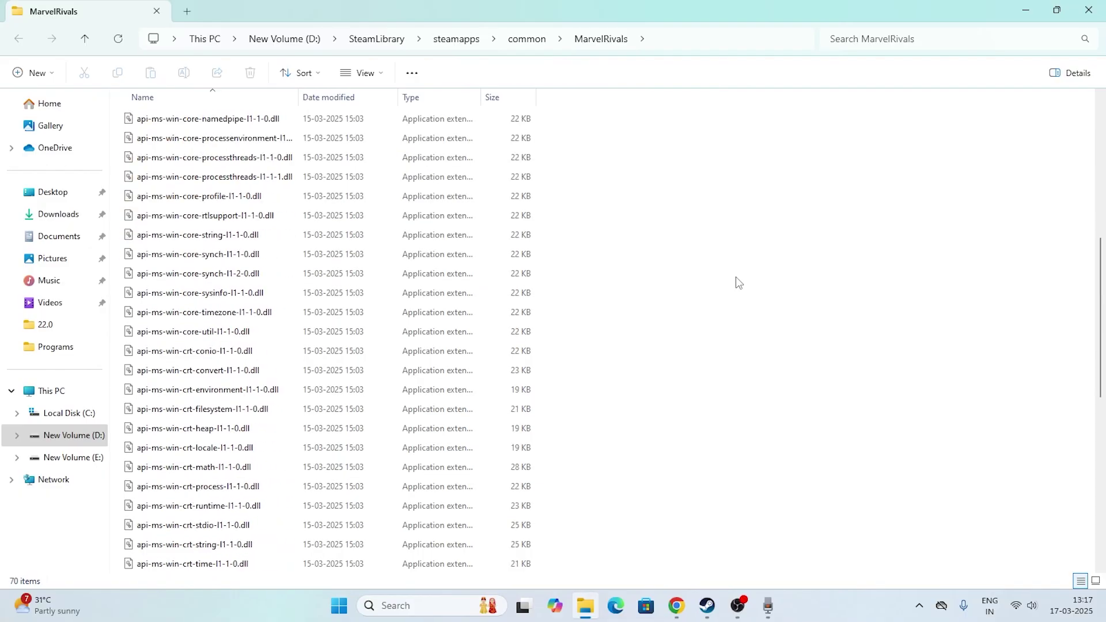
{"action": "scroll", "coordinate": [735, 277], "scroll_direction": "down", "scroll_amount": 8}
{"action": "left_click", "coordinate": [254, 316]}
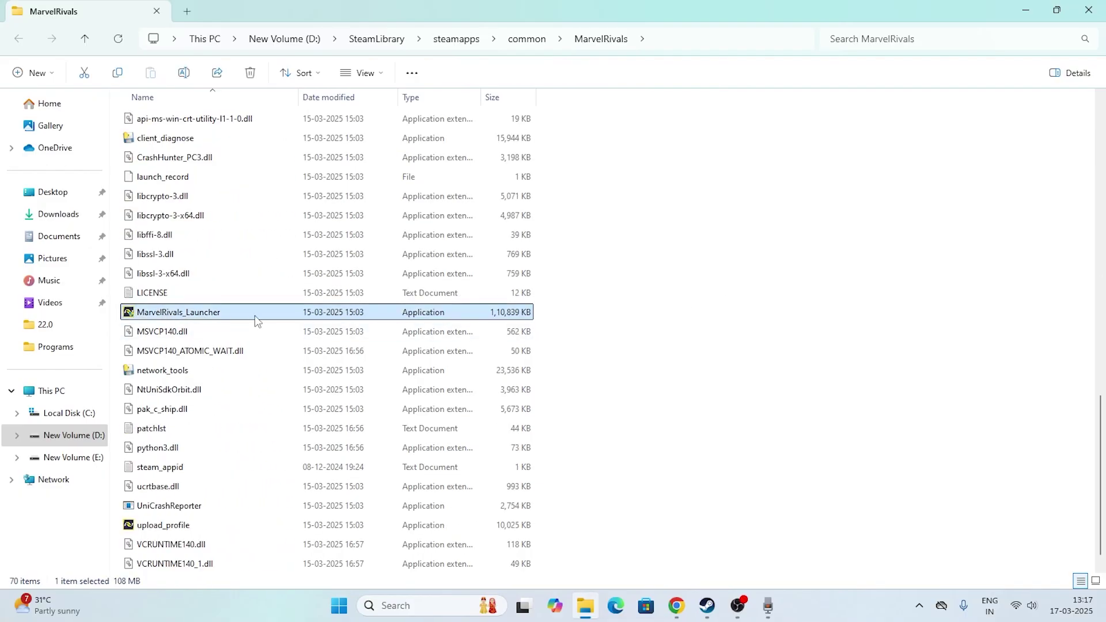
{"action": "left_click", "coordinate": [192, 313]}
{"action": "right_click", "coordinate": [161, 314]}
{"action": "left_click", "coordinate": [206, 513]}
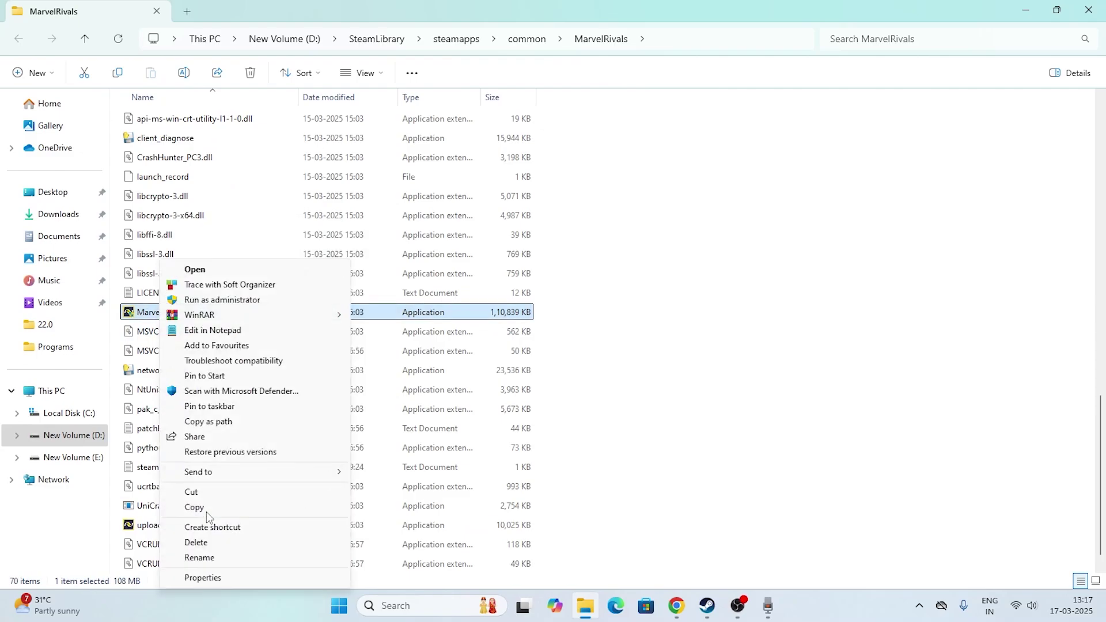
{"action": "left_click", "coordinate": [207, 578]}
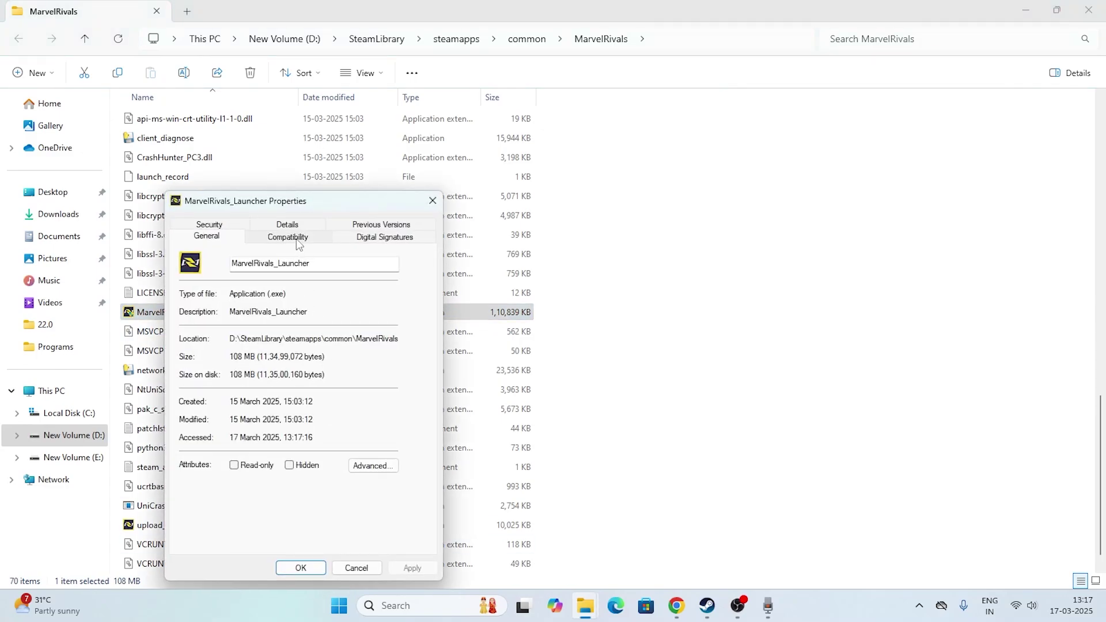
{"action": "left_click", "coordinate": [296, 239]}
{"action": "left_click_drag", "start_coordinate": [334, 200], "coordinate": [657, 101]}
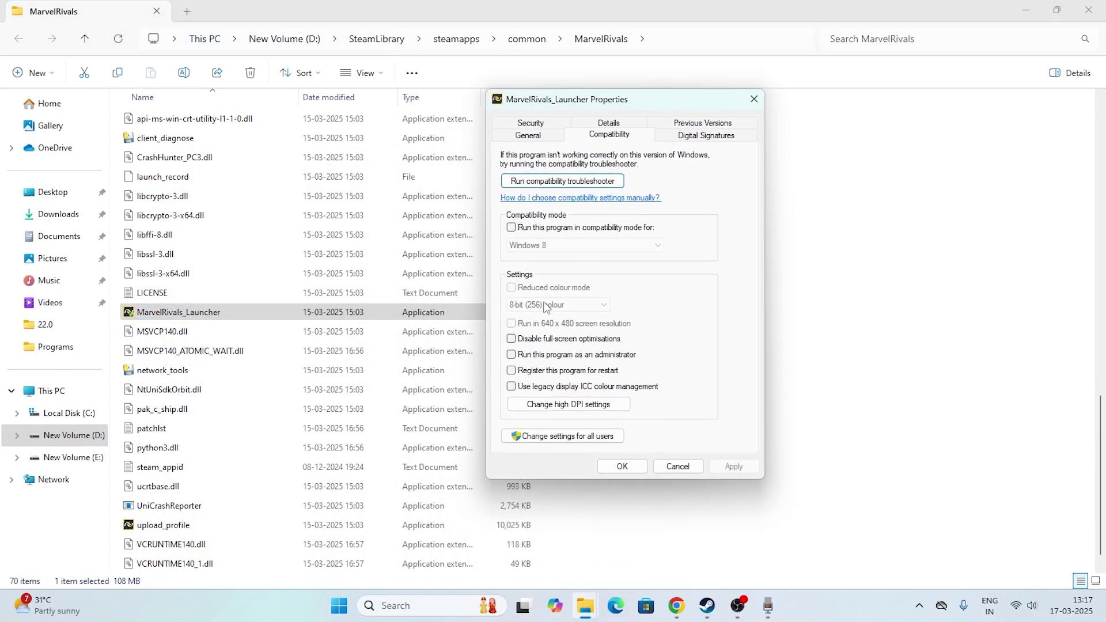
Disable full-screen optimisations and enable running as an administrator for MarvelRivals_Launcher, and save the changes
{"action": "left_click", "coordinate": [512, 340]}
{"action": "left_click", "coordinate": [512, 356]}
{"action": "left_click", "coordinate": [740, 472]}
{"action": "left_click", "coordinate": [601, 469]}
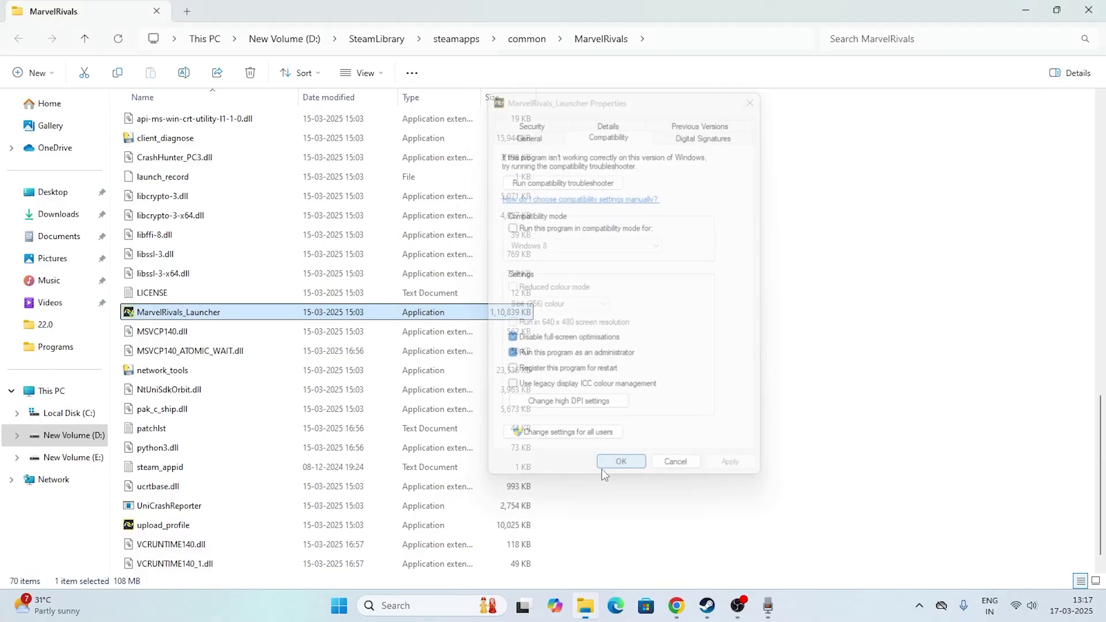
Close the game folder and the Marvel Rivals properties, and minimize Steam to return to the desktop
{"action": "left_click", "coordinate": [1089, 10]}
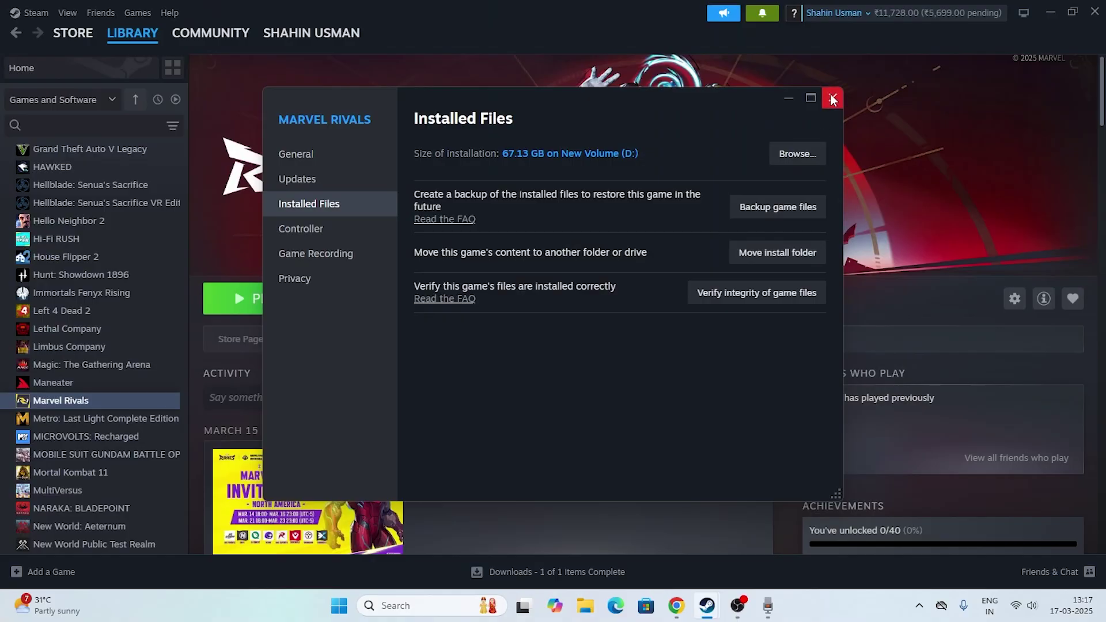
{"action": "left_click", "coordinate": [834, 99]}
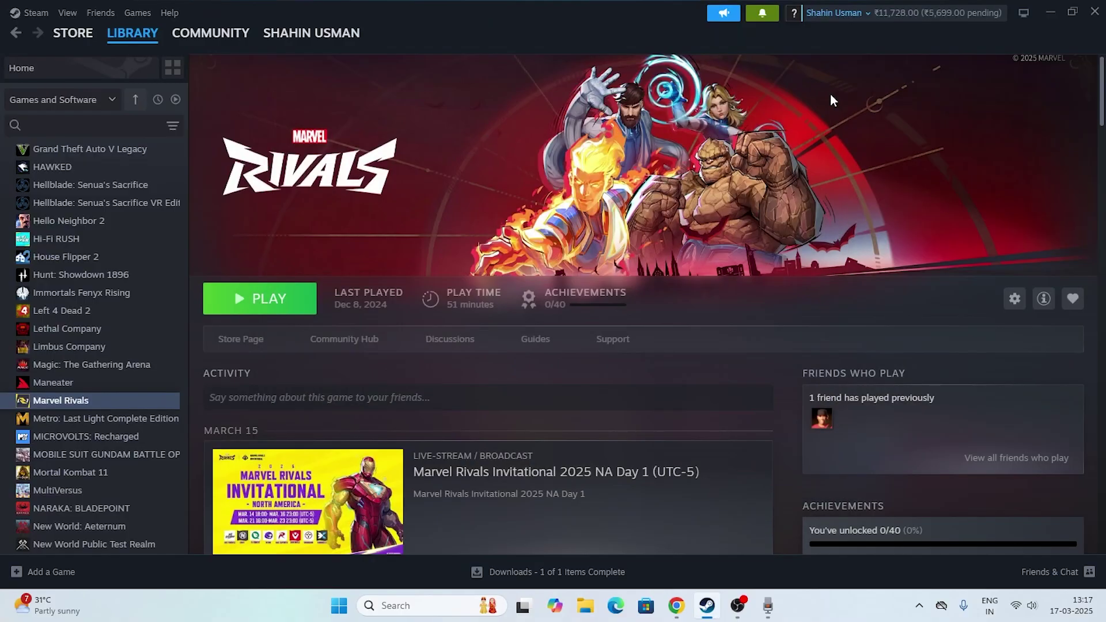
{"action": "left_click", "coordinate": [1051, 12]}
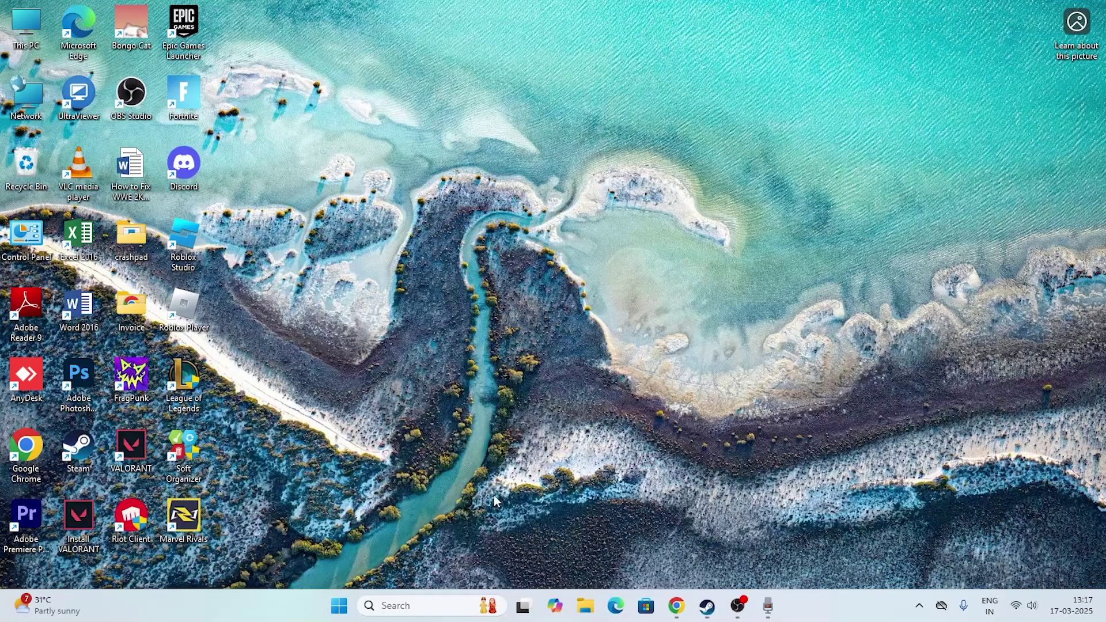
Open Control Panel and bring up the list of apps allowed through Windows Defender Firewall
{"action": "left_click", "coordinate": [406, 612]}
{"action": "type", "text": "contro"}
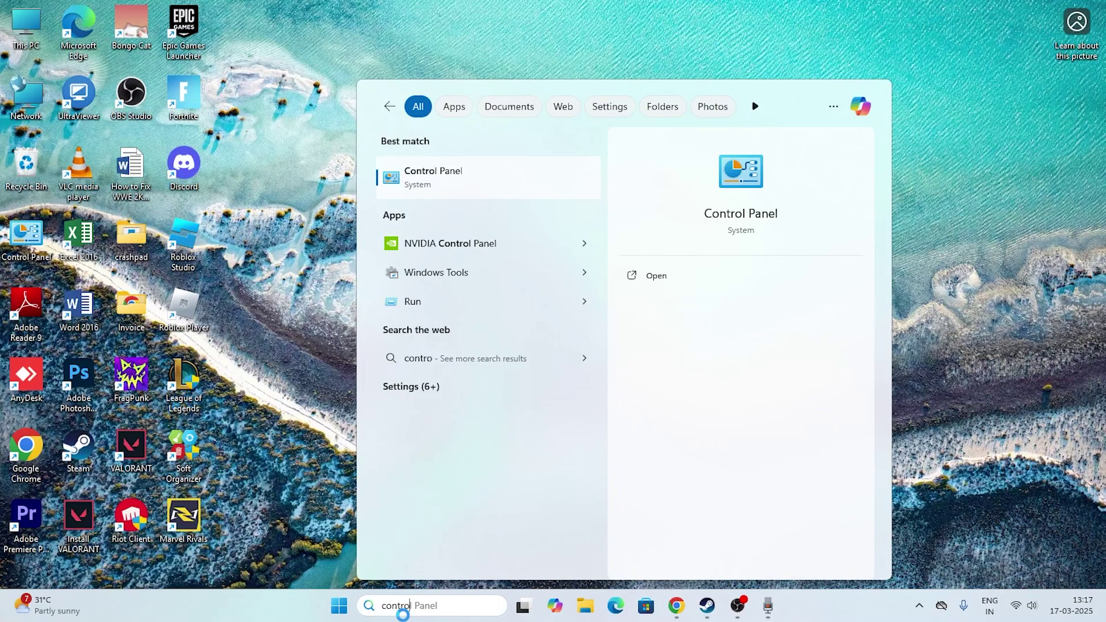
{"action": "type", "text": "l"}
{"action": "left_click", "coordinate": [425, 167]}
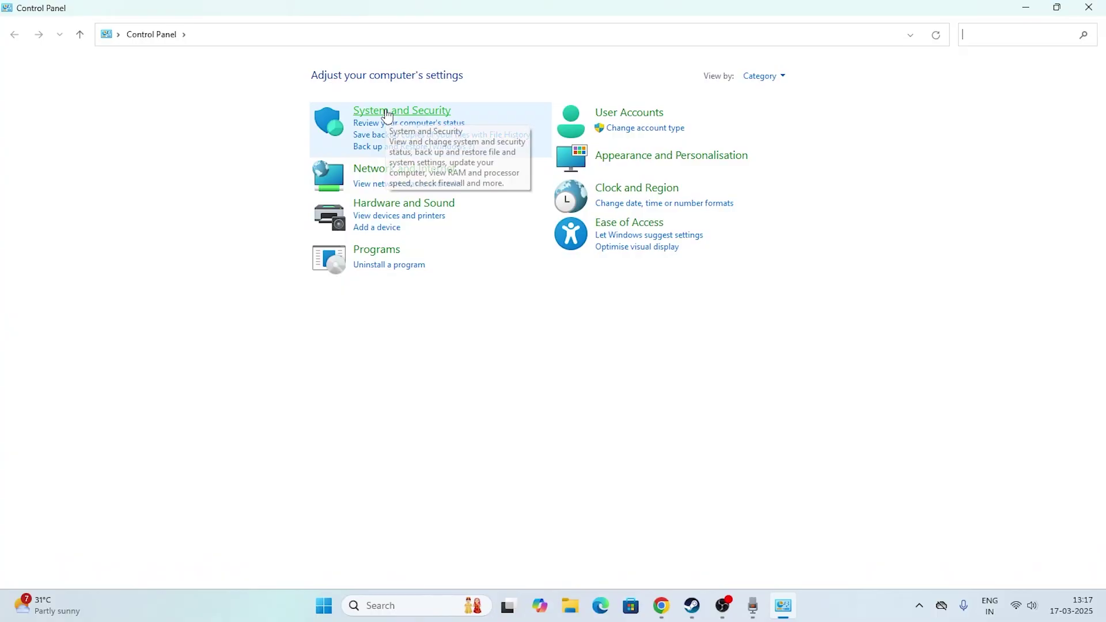
{"action": "left_click", "coordinate": [386, 116]}
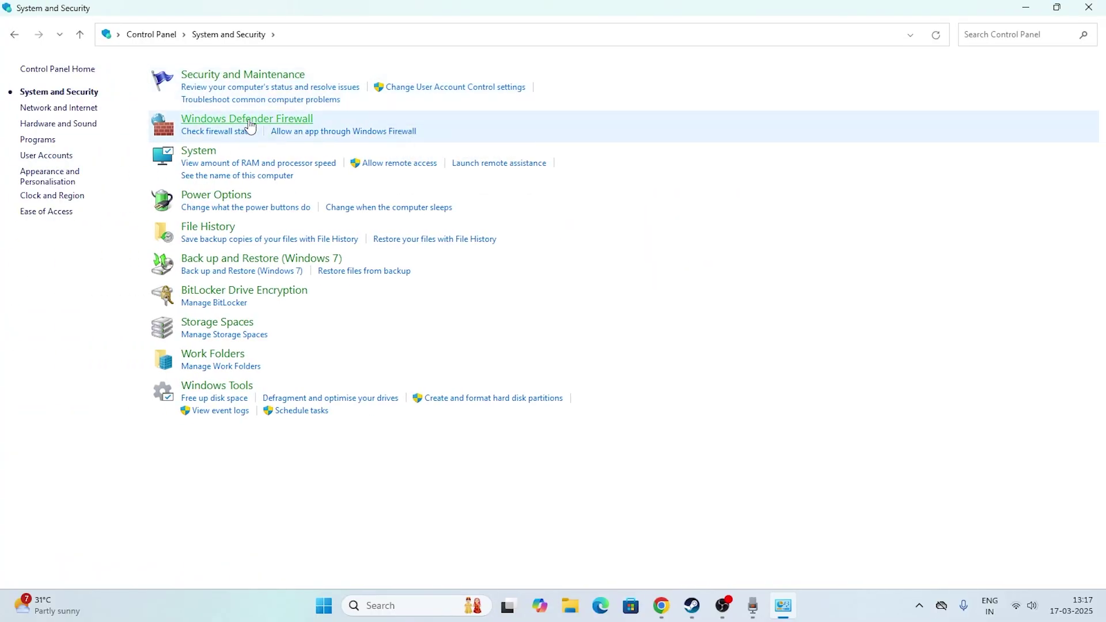
{"action": "left_click", "coordinate": [249, 121]}
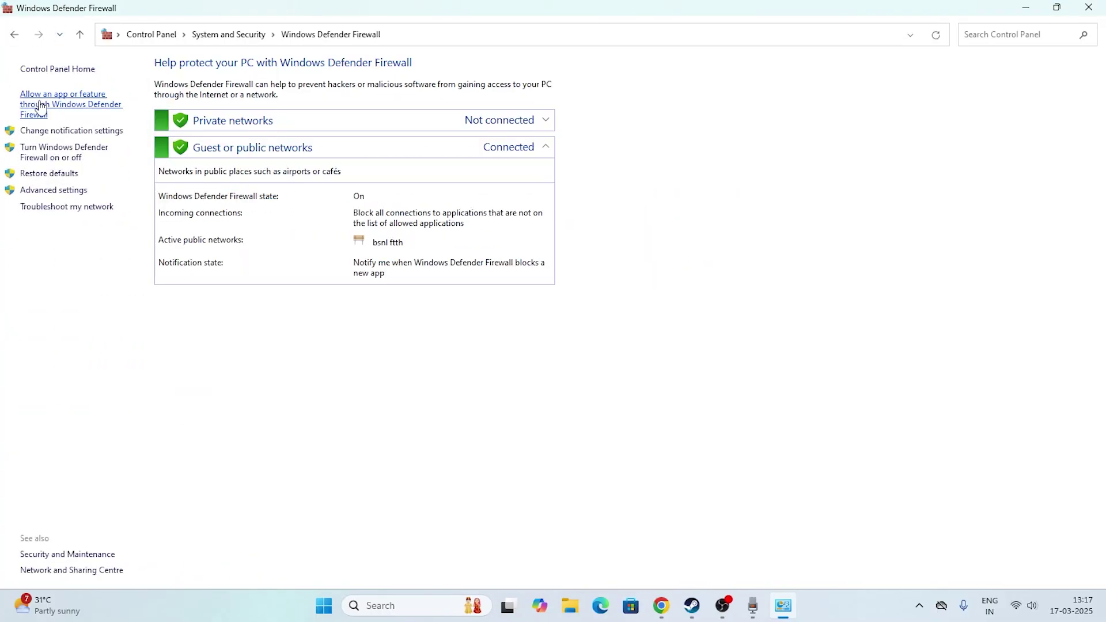
{"action": "left_click", "coordinate": [41, 106]}
Look for Marvel Rivals among the allowed apps and features, and unlock the firewall list for changes
{"action": "scroll", "coordinate": [443, 228], "scroll_direction": "down", "scroll_amount": 18}
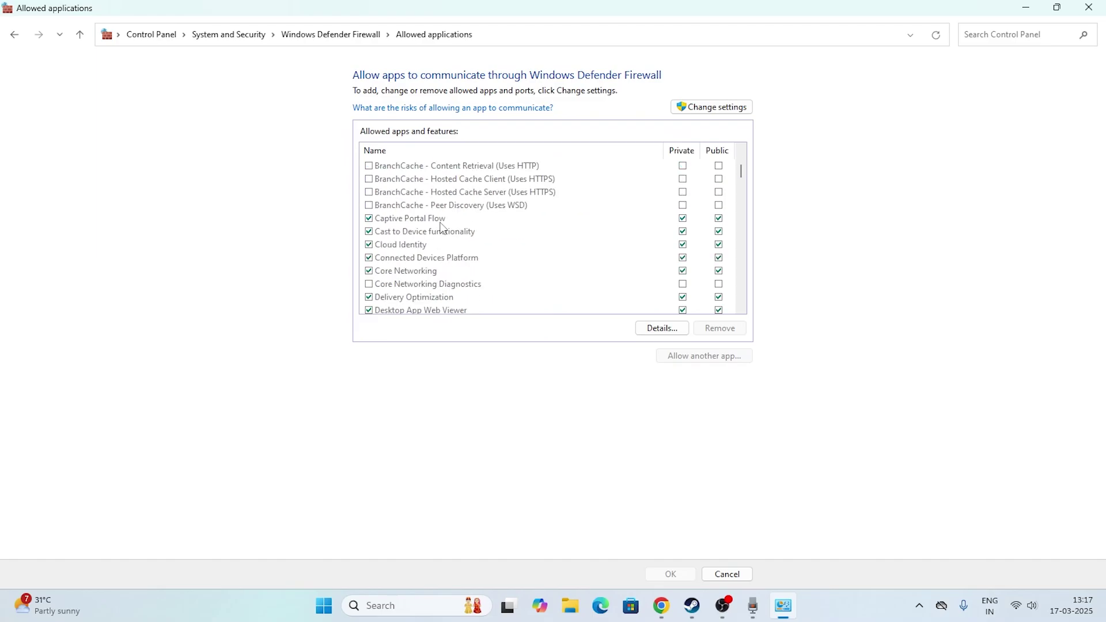
{"action": "scroll", "coordinate": [443, 228], "scroll_direction": "down", "scroll_amount": 2}
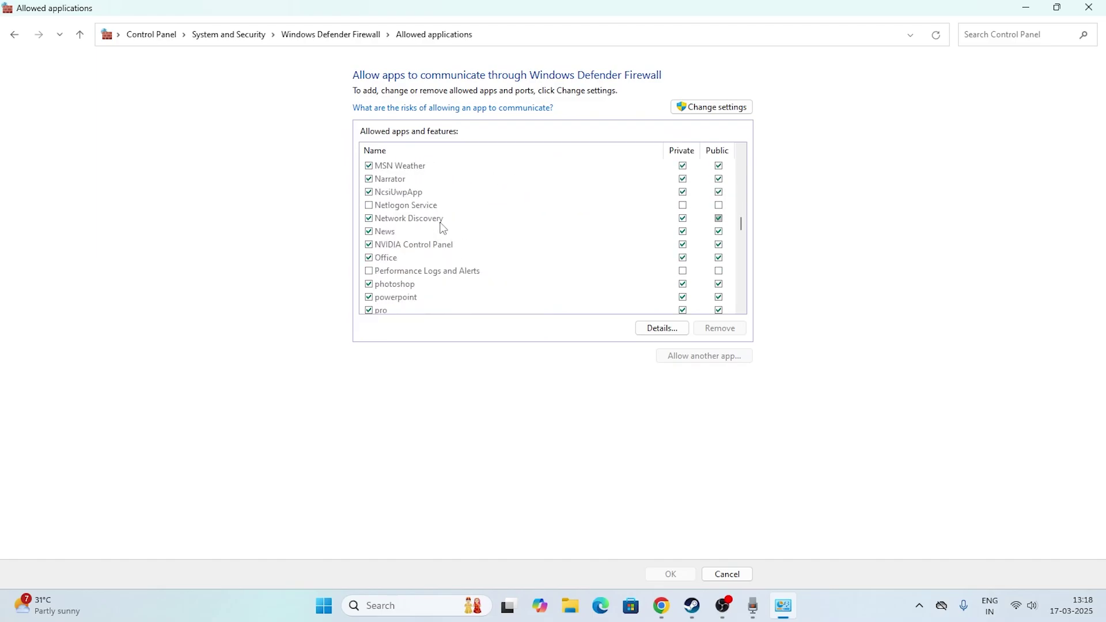
{"action": "scroll", "coordinate": [443, 228], "scroll_direction": "up", "scroll_amount": 2}
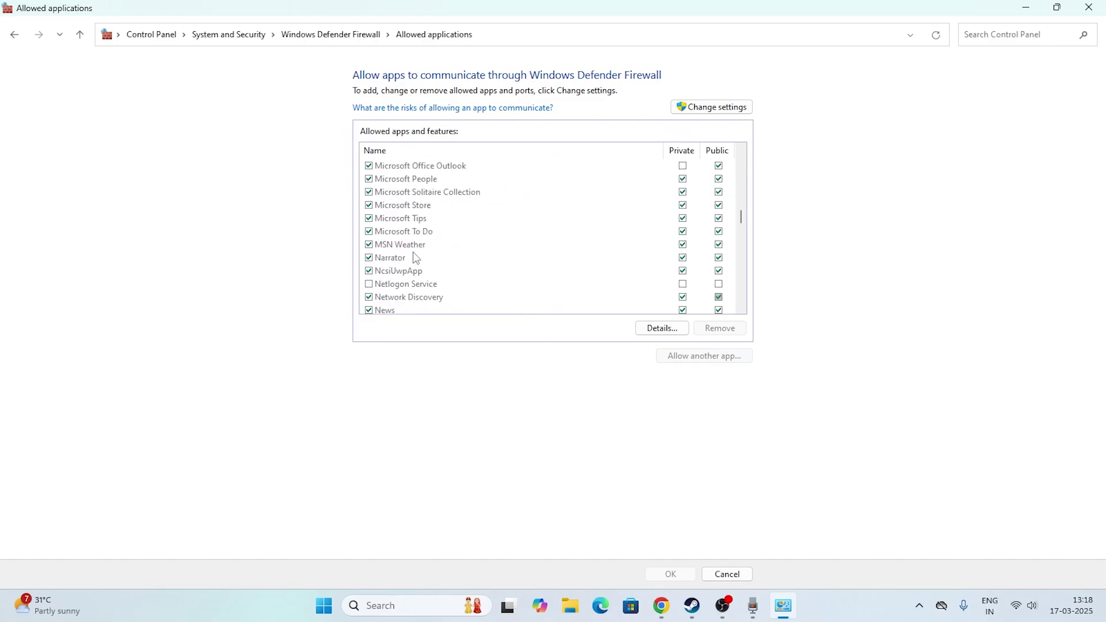
{"action": "scroll", "coordinate": [416, 257], "scroll_direction": "up", "scroll_amount": 3}
{"action": "scroll", "coordinate": [442, 244], "scroll_direction": "down", "scroll_amount": 3}
{"action": "scroll", "coordinate": [443, 244], "scroll_direction": "down", "scroll_amount": 1}
{"action": "left_click", "coordinate": [713, 110]}
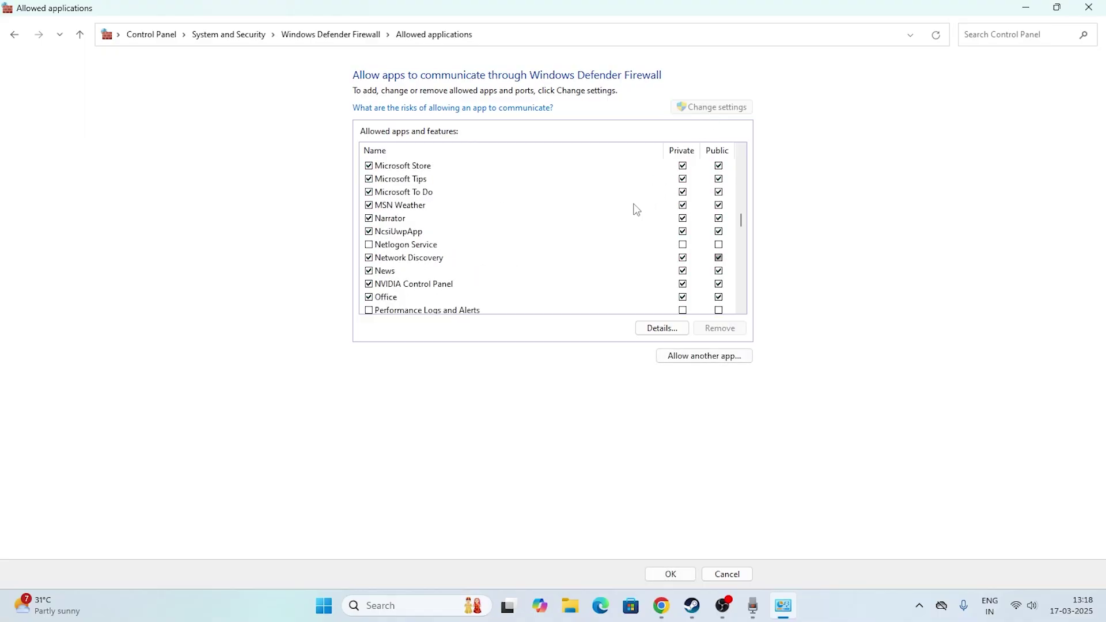
Check the install location of Marvel Rivals in its Steam properties and return to the firewall's allowed apps
{"action": "left_click", "coordinate": [692, 606]}
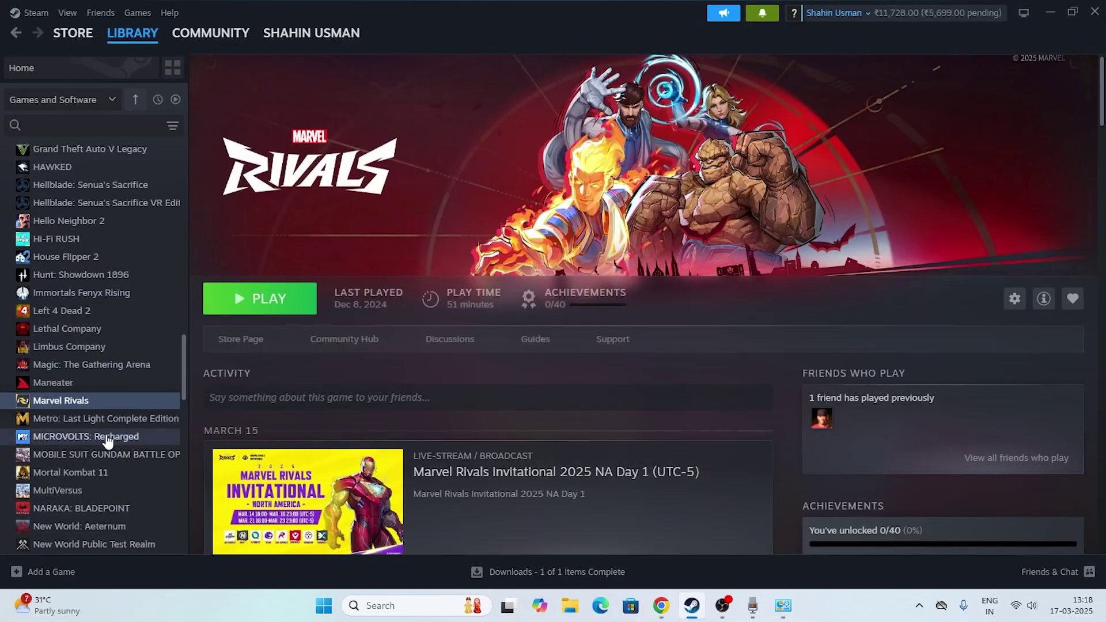
{"action": "right_click", "coordinate": [91, 409]}
{"action": "left_click", "coordinate": [131, 508]}
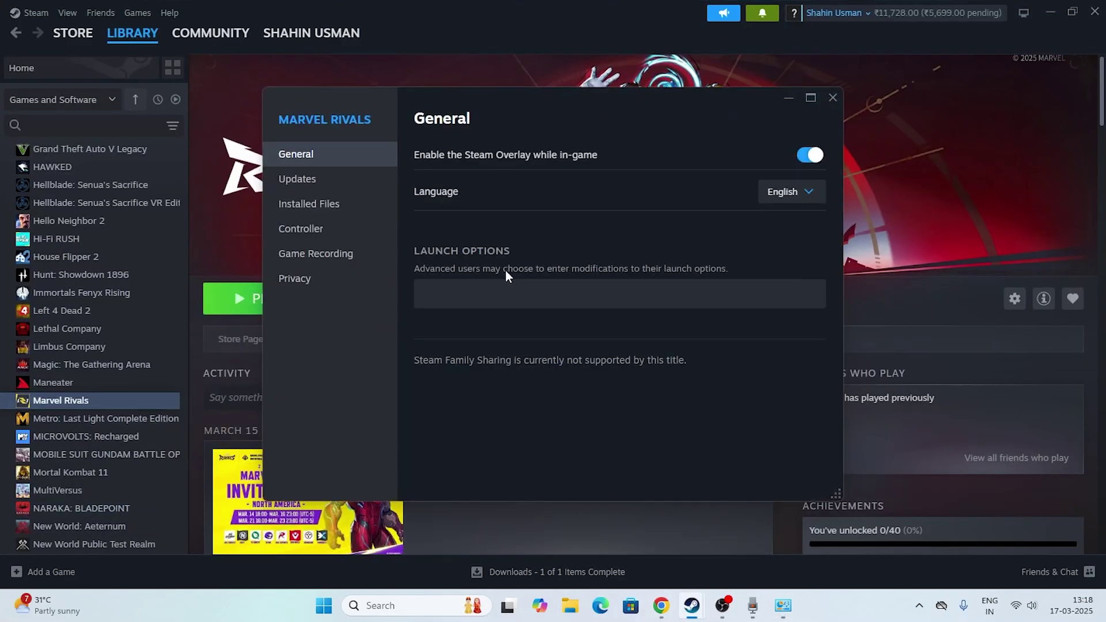
{"action": "left_click", "coordinate": [322, 205]}
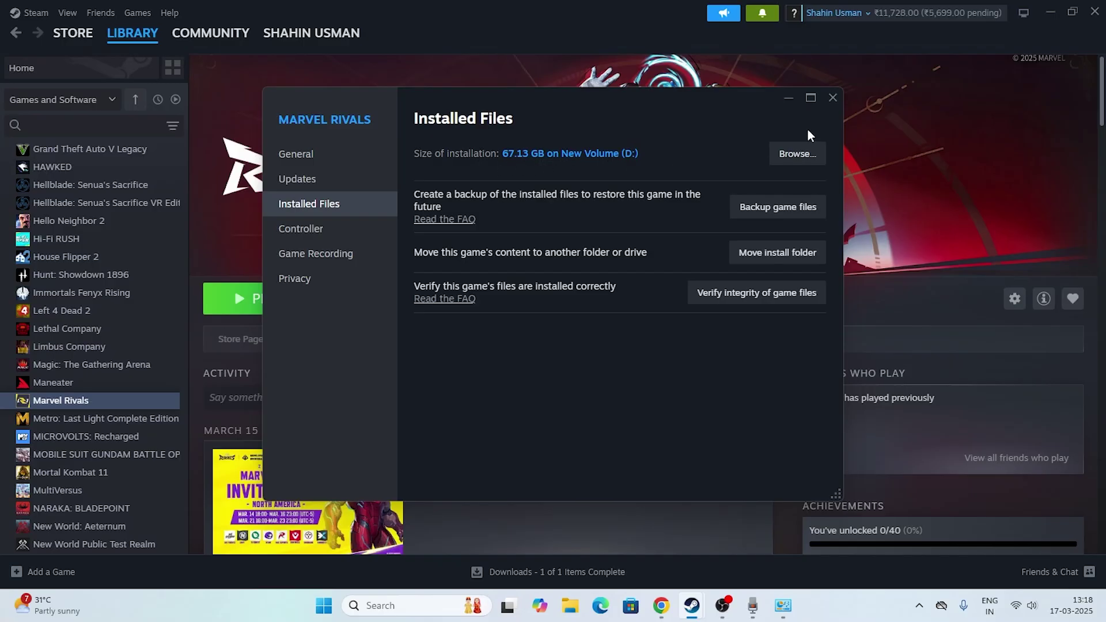
{"action": "left_click", "coordinate": [832, 99]}
{"action": "left_click", "coordinate": [783, 606]}
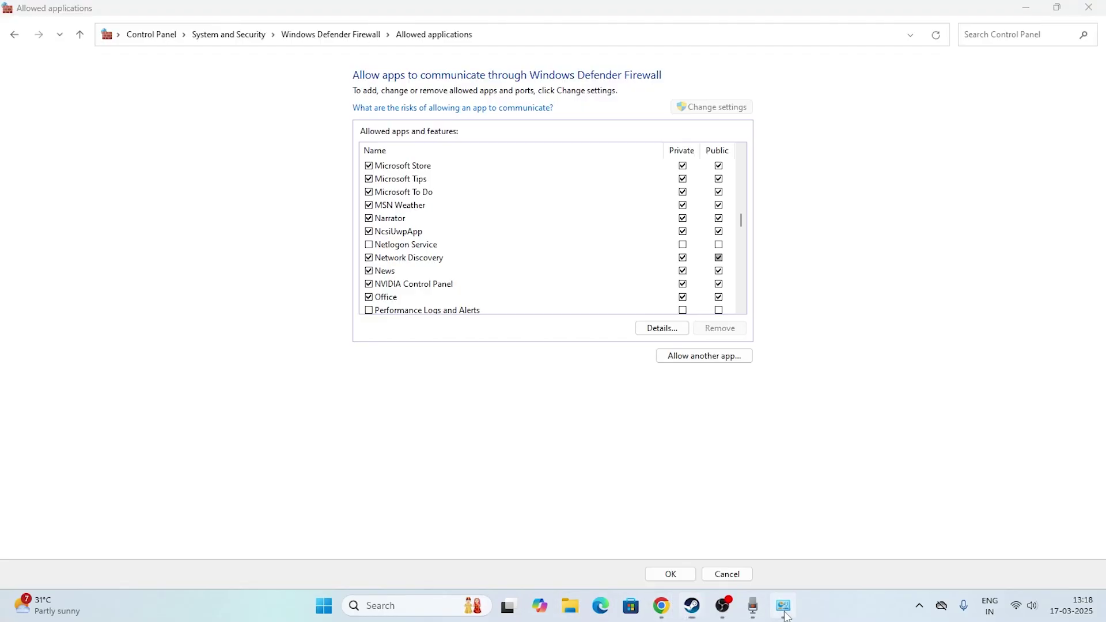
Start allowing another app through the firewall and browse to D:\SteamLibrary\steamapps\common
{"action": "left_click", "coordinate": [698, 356]}
{"action": "left_click", "coordinate": [650, 369]}
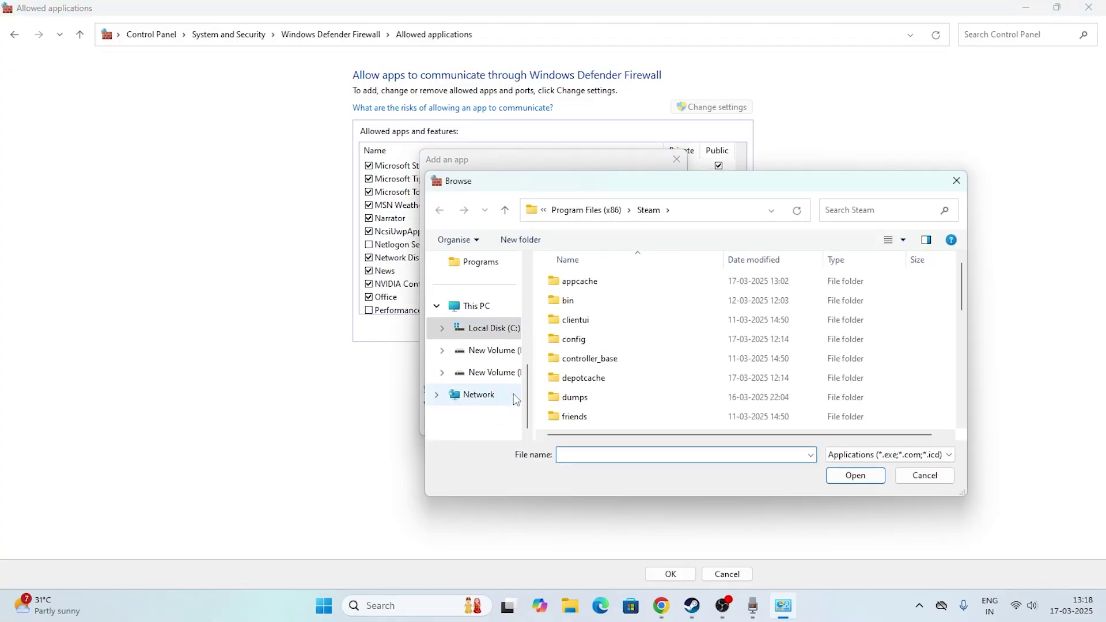
{"action": "left_click", "coordinate": [497, 307]}
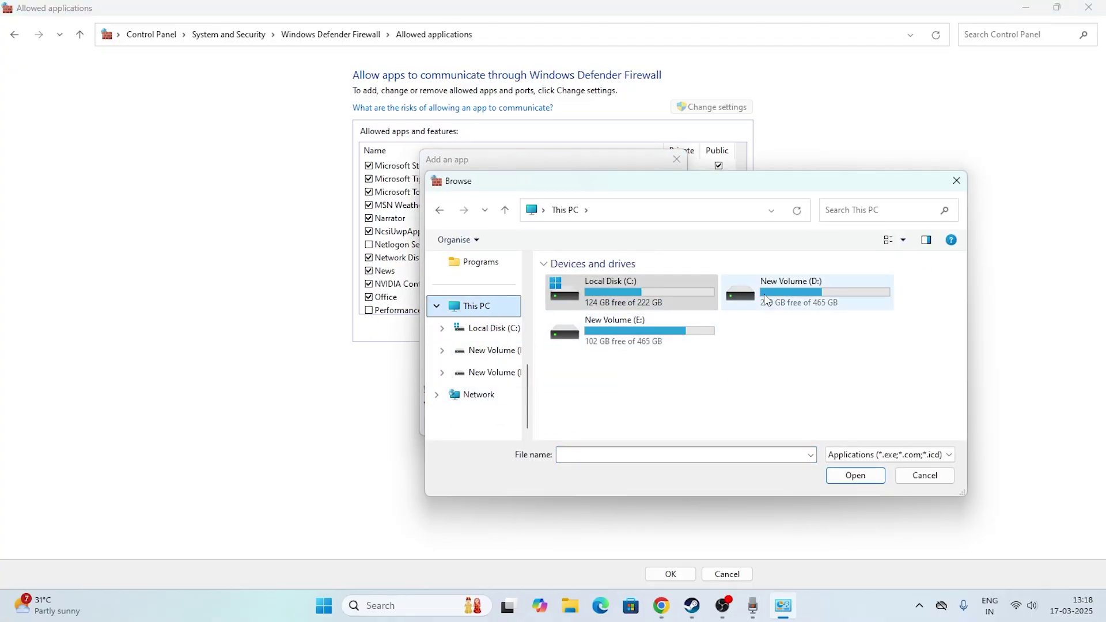
{"action": "double_click", "coordinate": [766, 295]}
{"action": "double_click", "coordinate": [602, 359]}
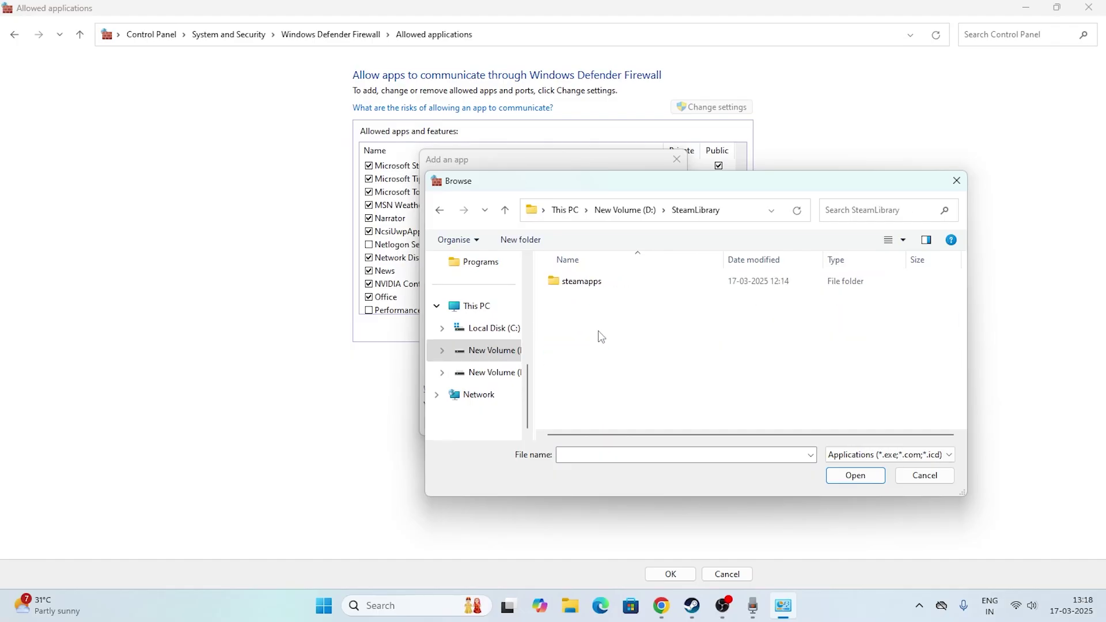
{"action": "double_click", "coordinate": [594, 284]}
{"action": "double_click", "coordinate": [594, 283]}
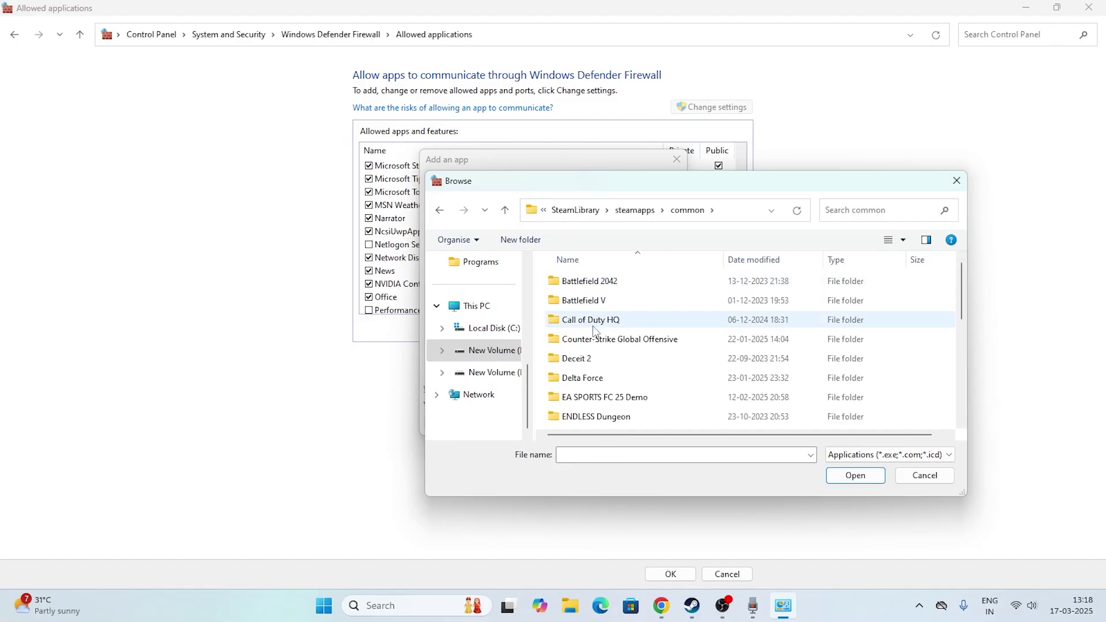
Choose MarvelRivals_Launcher from the MarvelRivals folder as the app to add
{"action": "scroll", "coordinate": [595, 326], "scroll_direction": "down", "scroll_amount": 4}
{"action": "scroll", "coordinate": [596, 330], "scroll_direction": "down", "scroll_amount": 1}
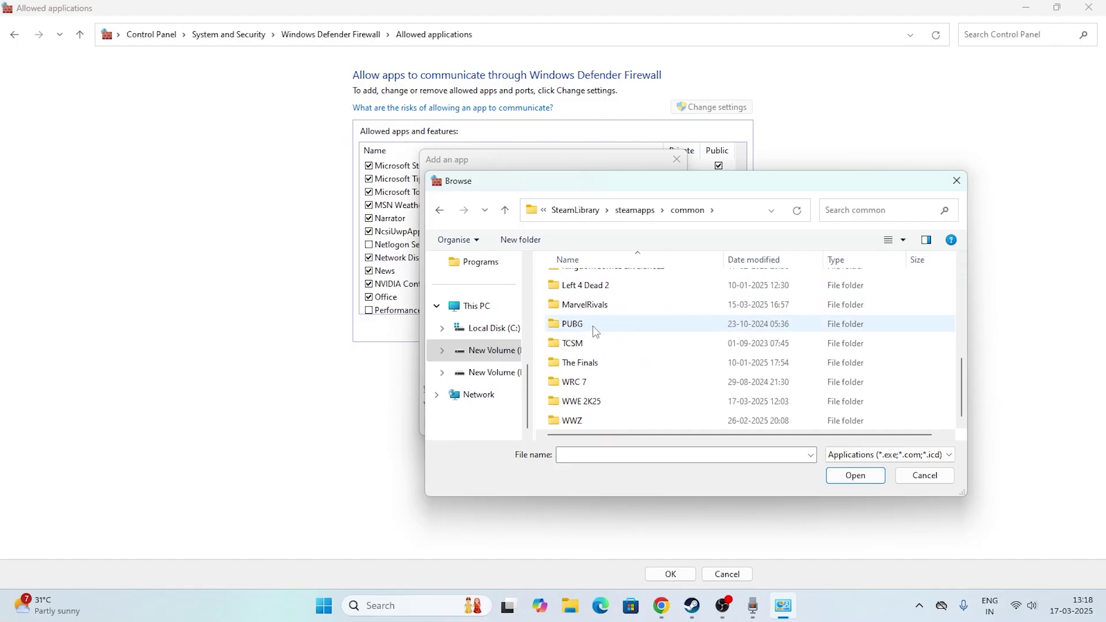
{"action": "double_click", "coordinate": [617, 309]}
{"action": "scroll", "coordinate": [588, 324], "scroll_direction": "down", "scroll_amount": 2}
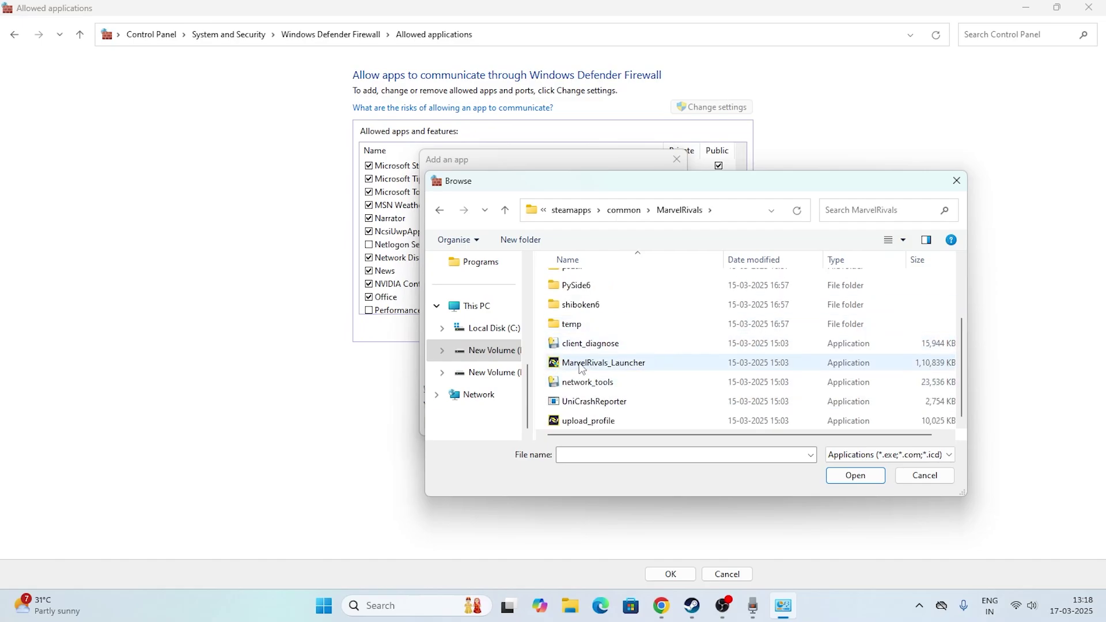
{"action": "left_click", "coordinate": [622, 363]}
{"action": "left_click", "coordinate": [874, 476]}
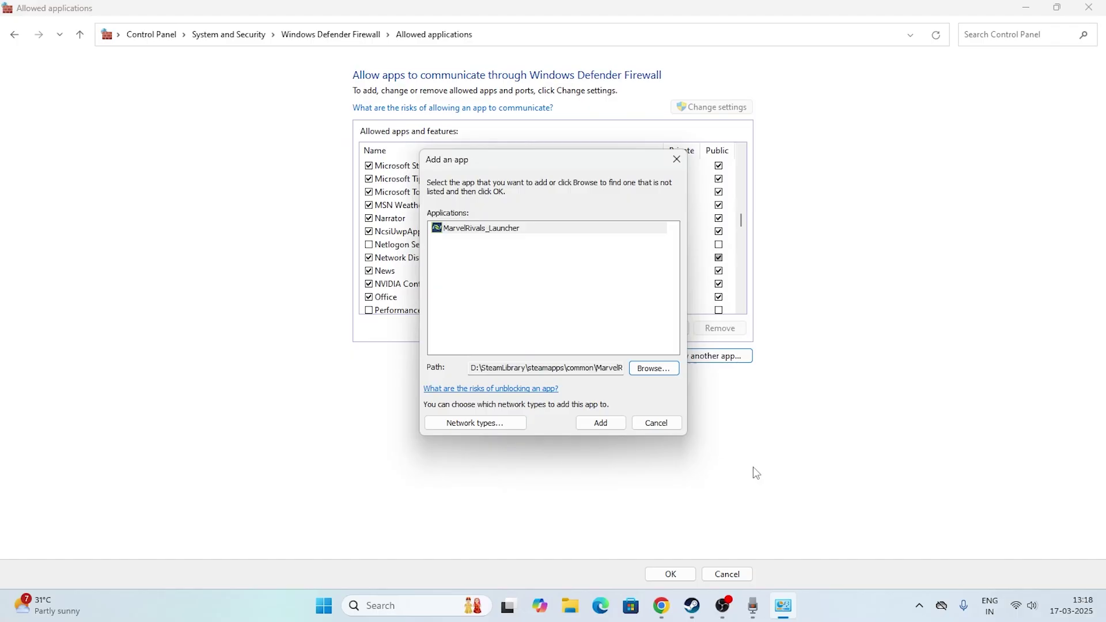
Try to add MarvelRivals_Launcher to the firewall's allowed apps, and close the dialog for adding an app
{"action": "left_click", "coordinate": [614, 426]}
{"action": "left_click", "coordinate": [653, 353]}
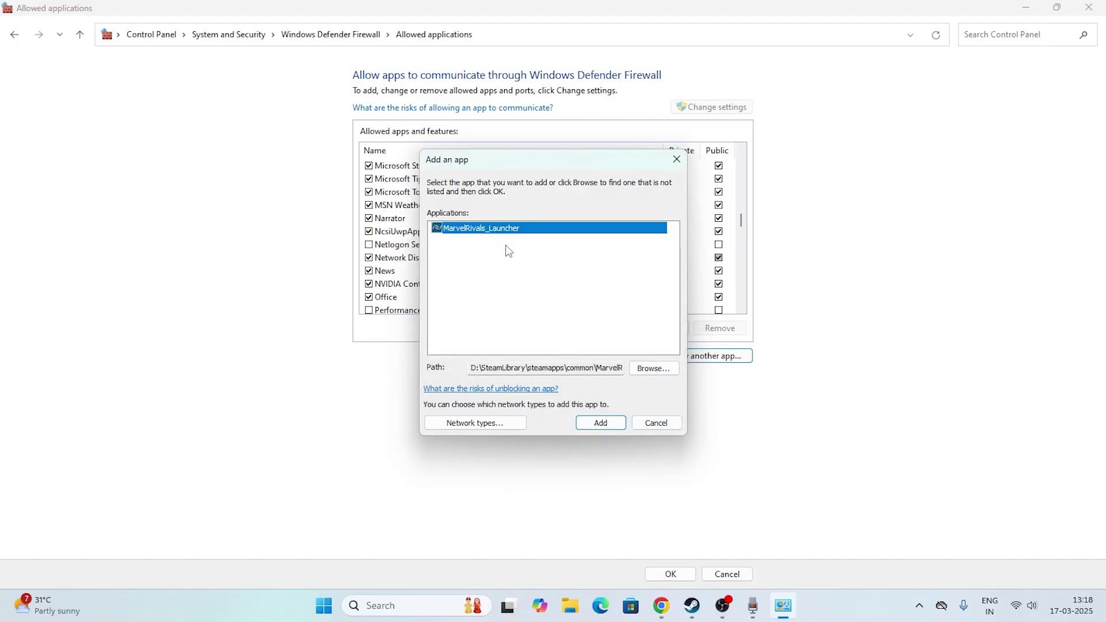
{"action": "left_click", "coordinate": [595, 425]}
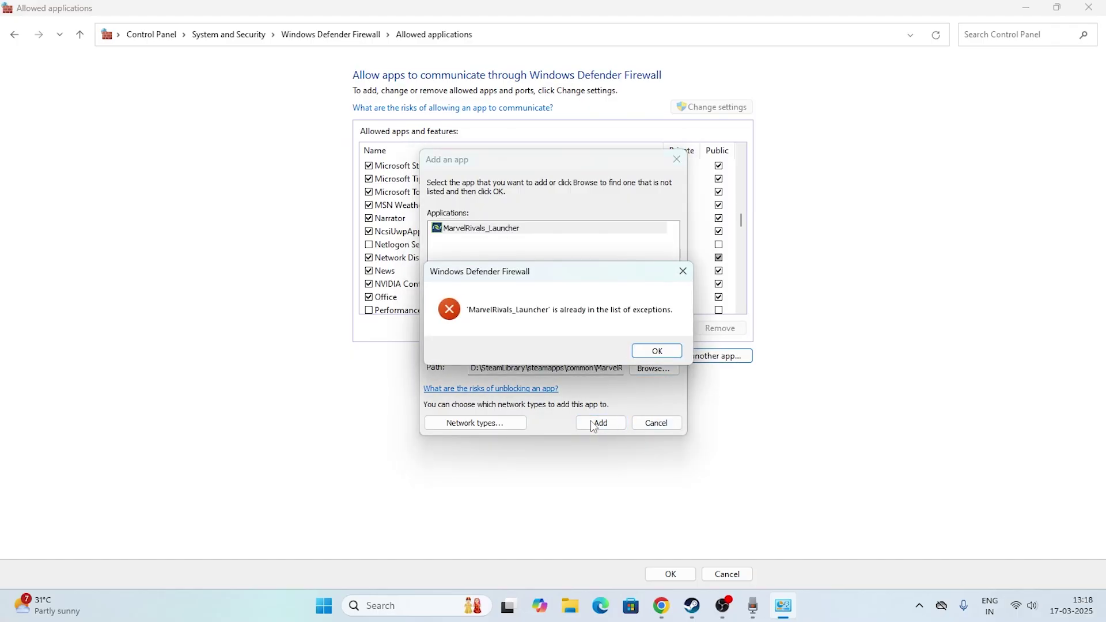
{"action": "left_click", "coordinate": [683, 271]}
{"action": "left_click", "coordinate": [677, 160]}
Remove the existing Marvel Rivals entry from the firewall's allowed apps and features
{"action": "scroll", "coordinate": [487, 258], "scroll_direction": "up", "scroll_amount": 5}
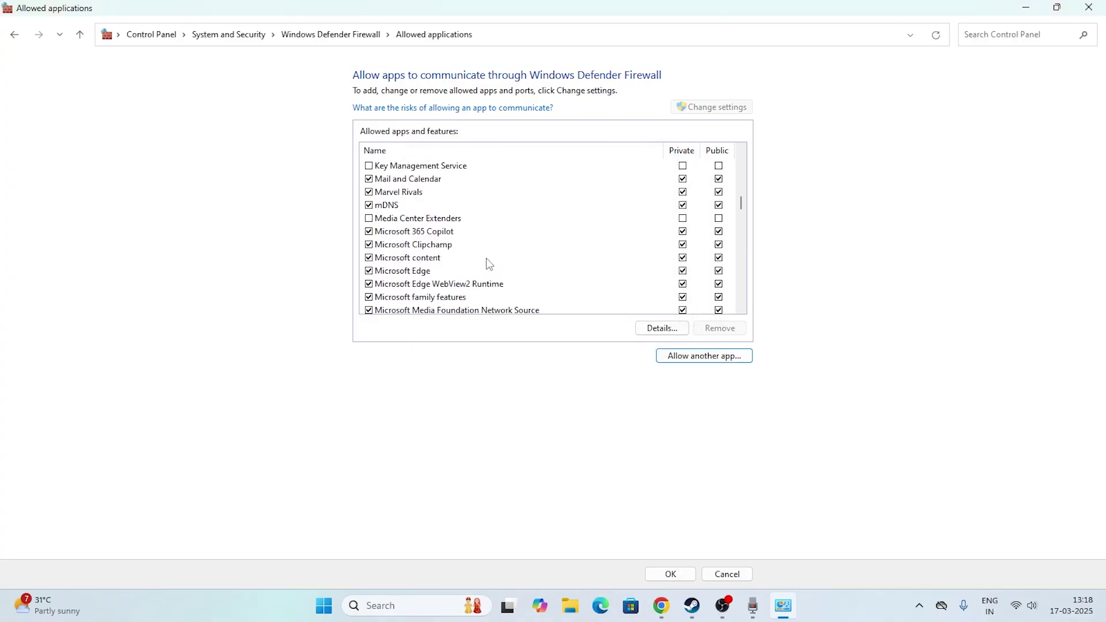
{"action": "left_click", "coordinate": [413, 195]}
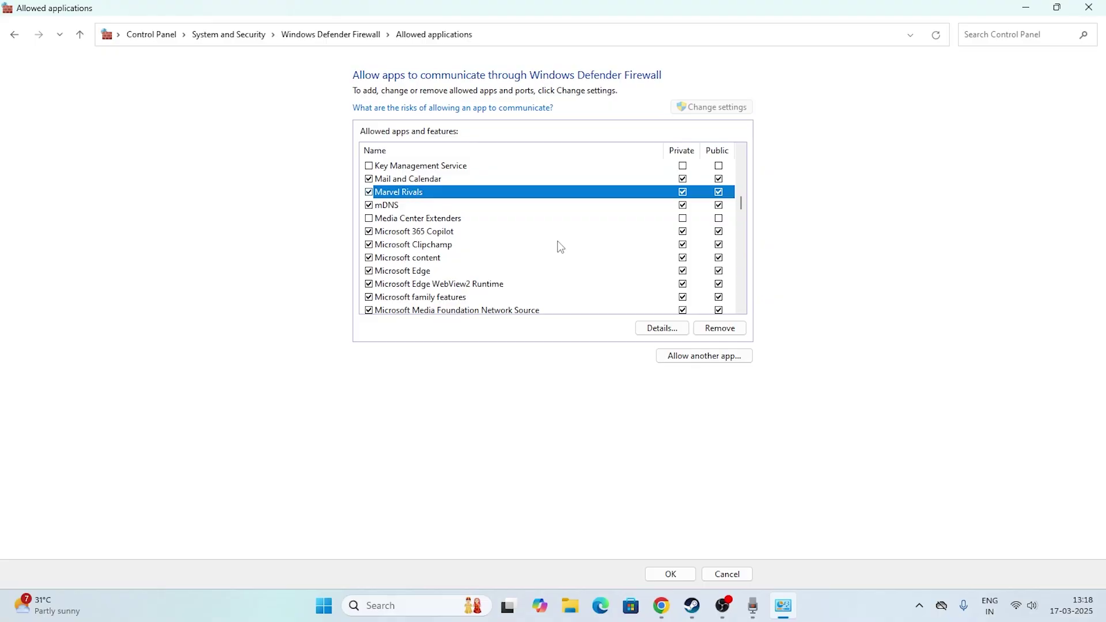
{"action": "left_click", "coordinate": [729, 333]}
{"action": "left_click", "coordinate": [603, 360]}
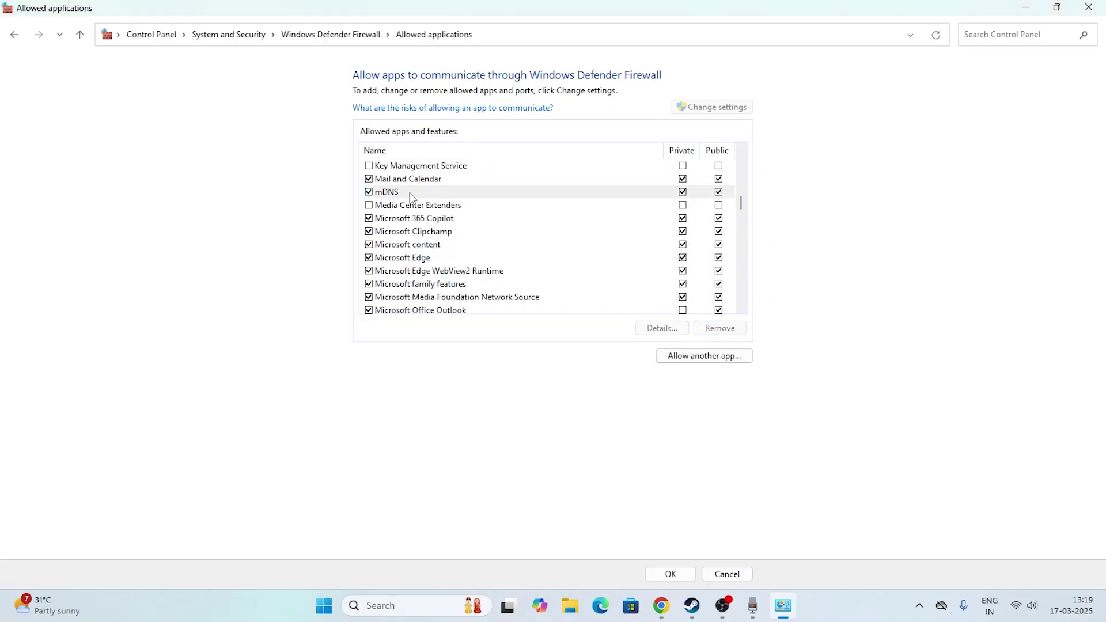
Start adding another allowed app and browse to the SteamLibrary\steamapps\common folder on drive D
{"action": "left_click", "coordinate": [695, 356]}
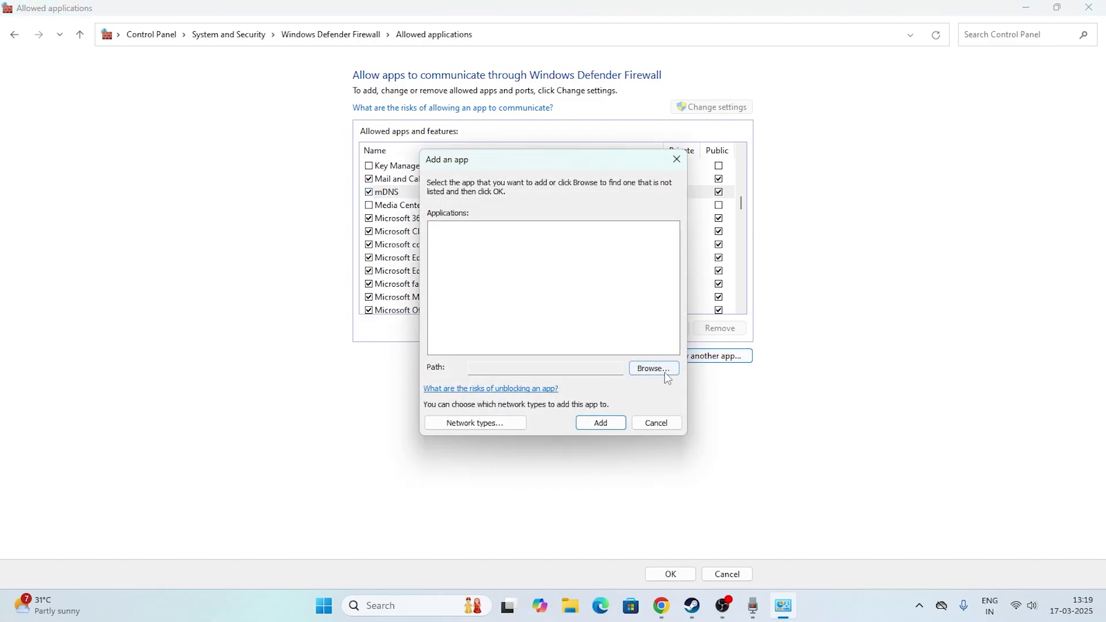
{"action": "left_click", "coordinate": [664, 373]}
{"action": "scroll", "coordinate": [489, 398], "scroll_direction": "down", "scroll_amount": 3}
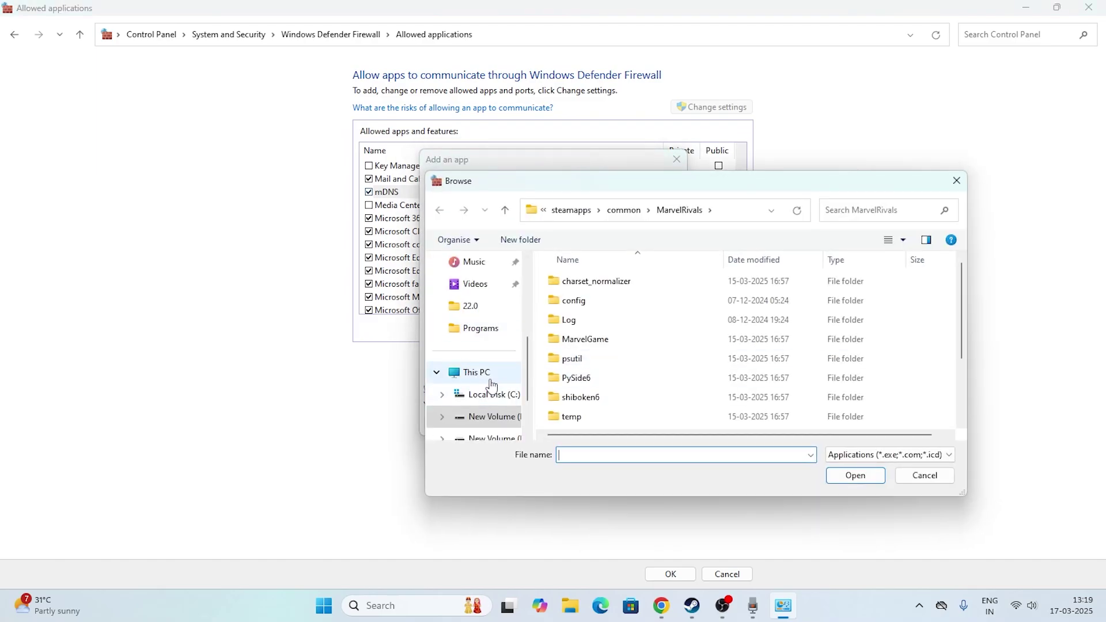
{"action": "left_click", "coordinate": [477, 372]}
{"action": "double_click", "coordinate": [781, 286]}
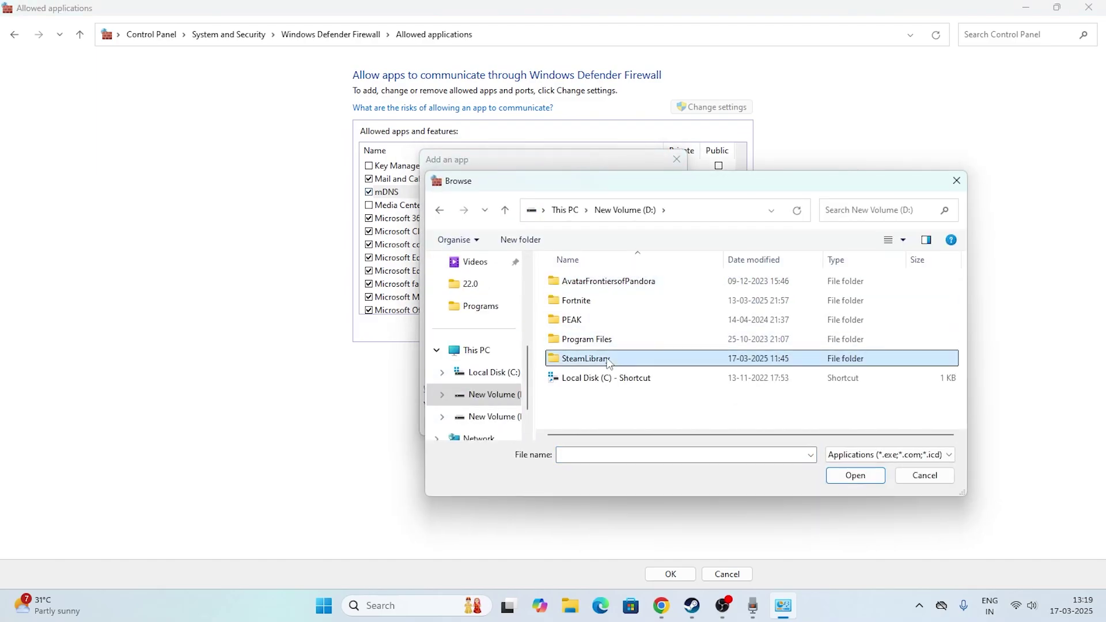
{"action": "double_click", "coordinate": [669, 358]}
{"action": "double_click", "coordinate": [601, 284]}
{"action": "double_click", "coordinate": [601, 282]}
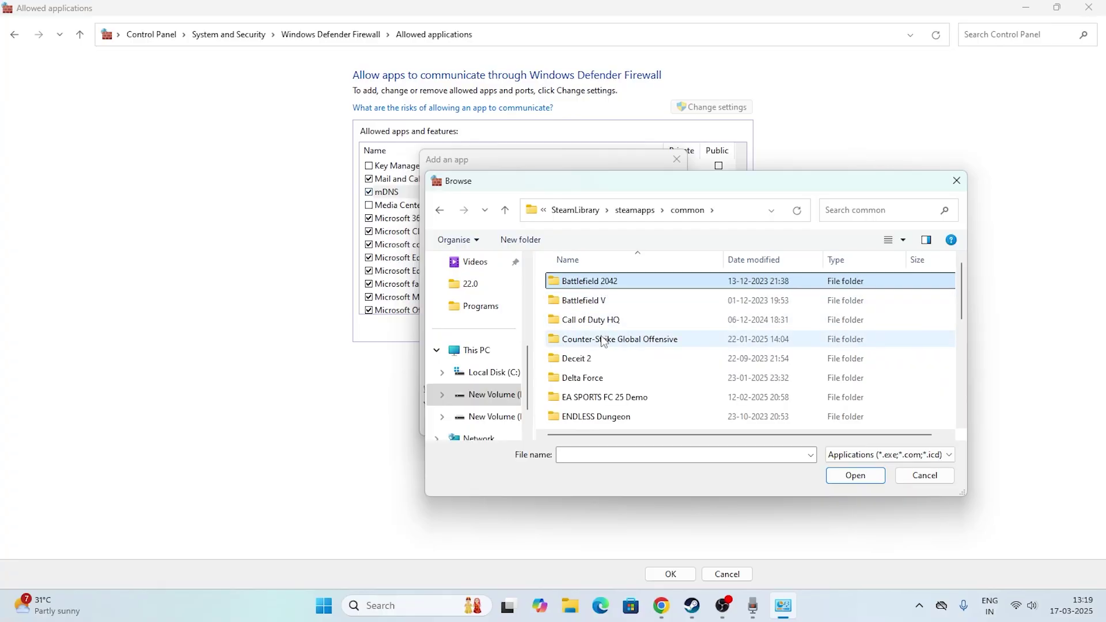
Choose MarvelRivals_Launcher from the MarvelRivals folder and add it to the firewall's allowed apps
{"action": "scroll", "coordinate": [601, 337], "scroll_direction": "down", "scroll_amount": 5}
{"action": "double_click", "coordinate": [601, 306]}
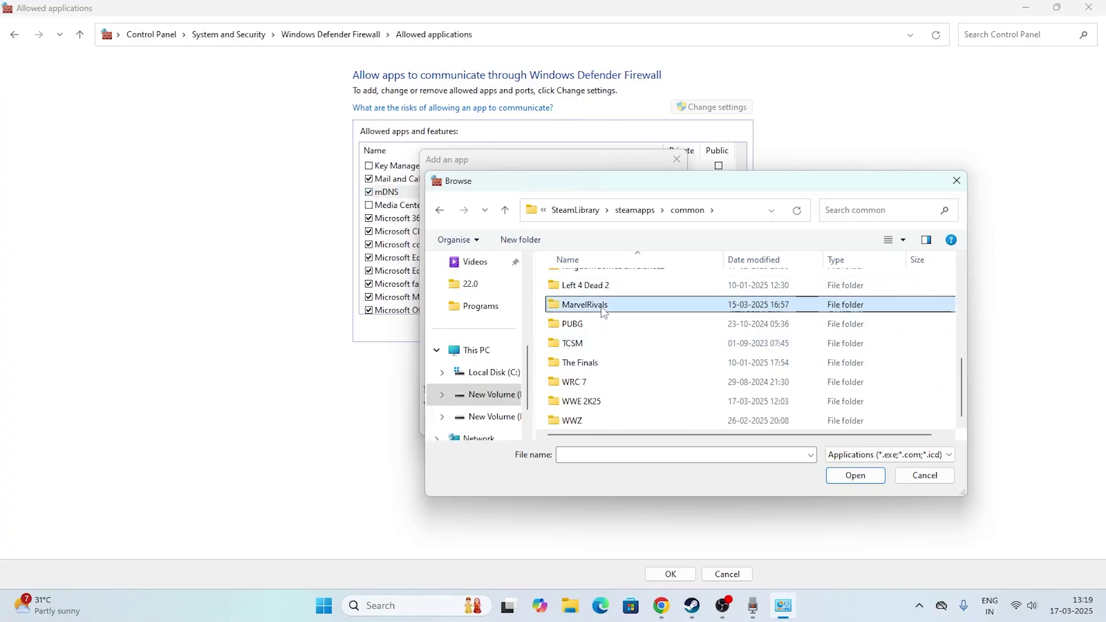
{"action": "scroll", "coordinate": [600, 307], "scroll_direction": "down", "scroll_amount": 3}
{"action": "left_click", "coordinate": [611, 361]}
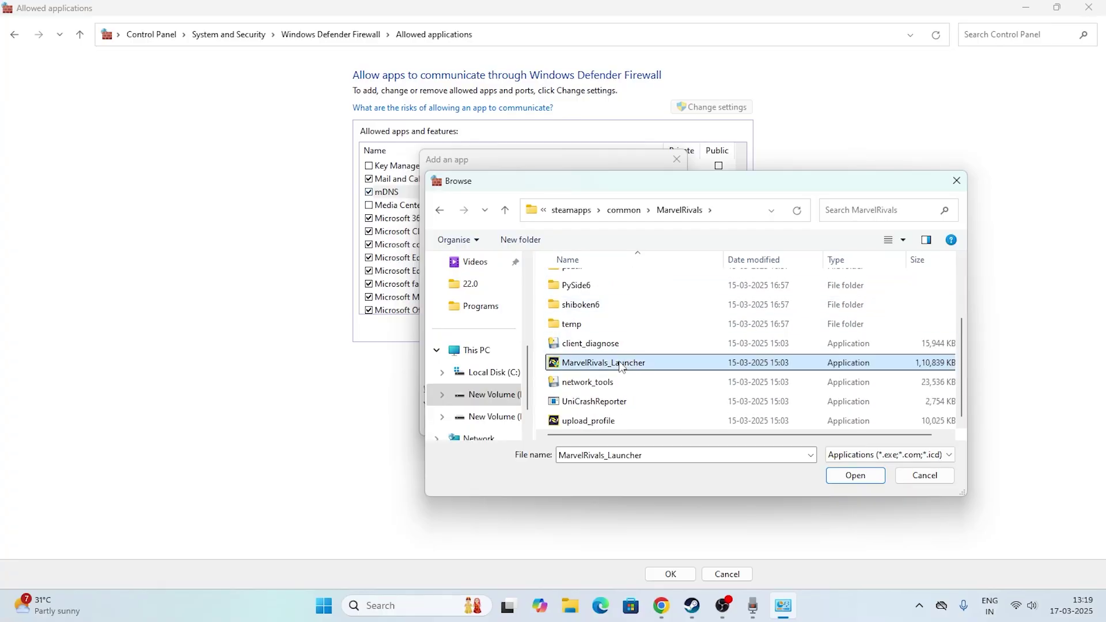
{"action": "left_click", "coordinate": [824, 472]}
{"action": "left_click", "coordinate": [599, 423]}
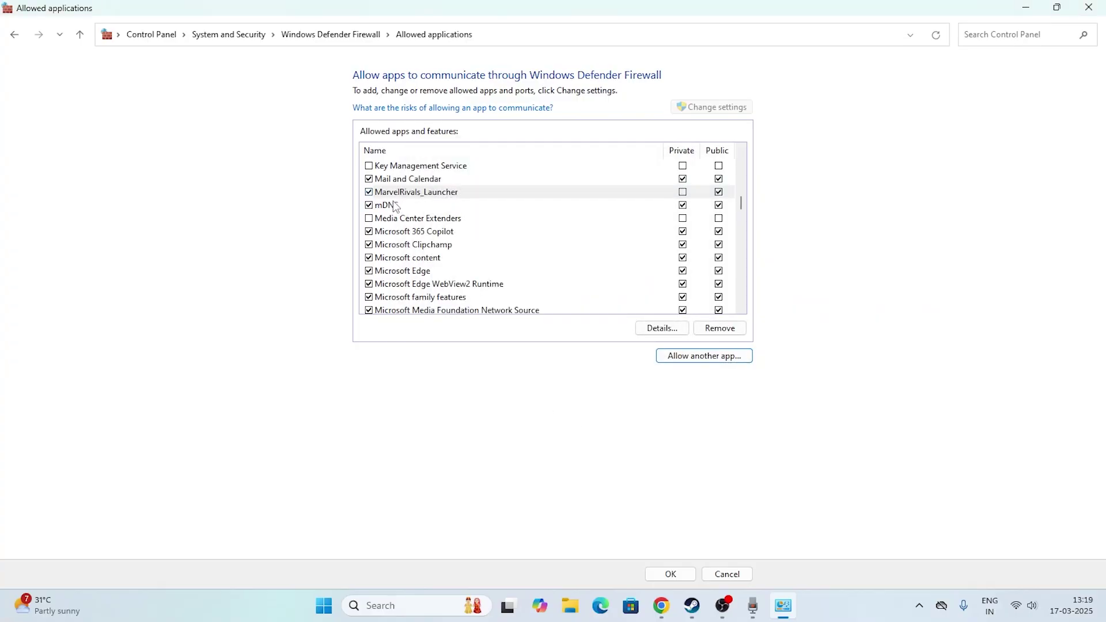
Allow MarvelRivals_Launcher on private networks too, and close the firewall's allowed apps window
{"action": "double_click", "coordinate": [683, 194]}
{"action": "left_click", "coordinate": [608, 356]}
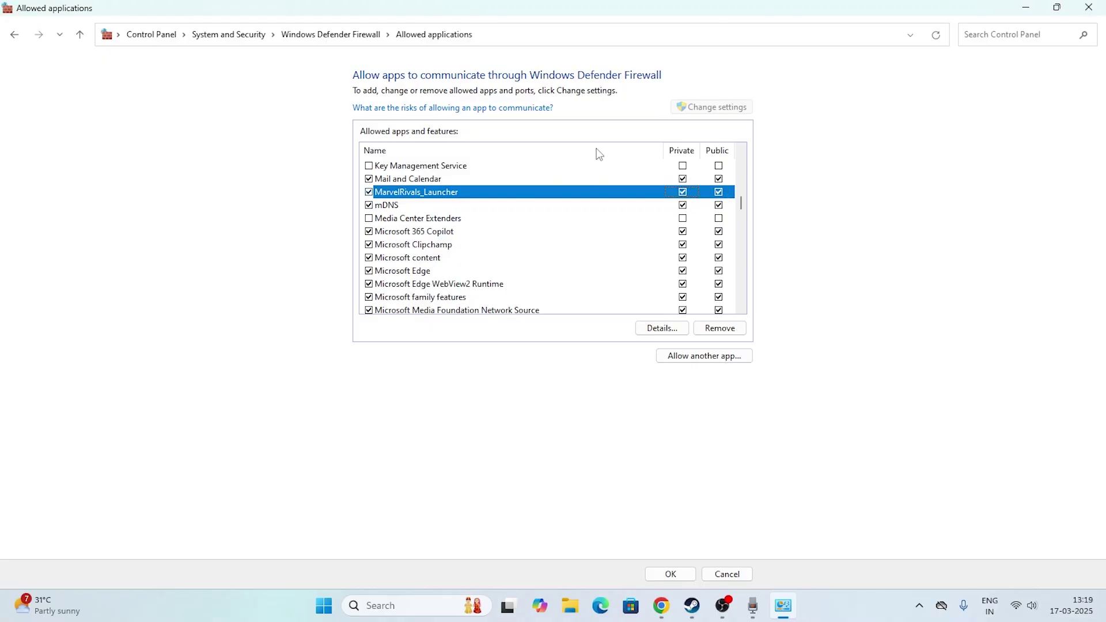
{"action": "left_click", "coordinate": [1089, 7]}
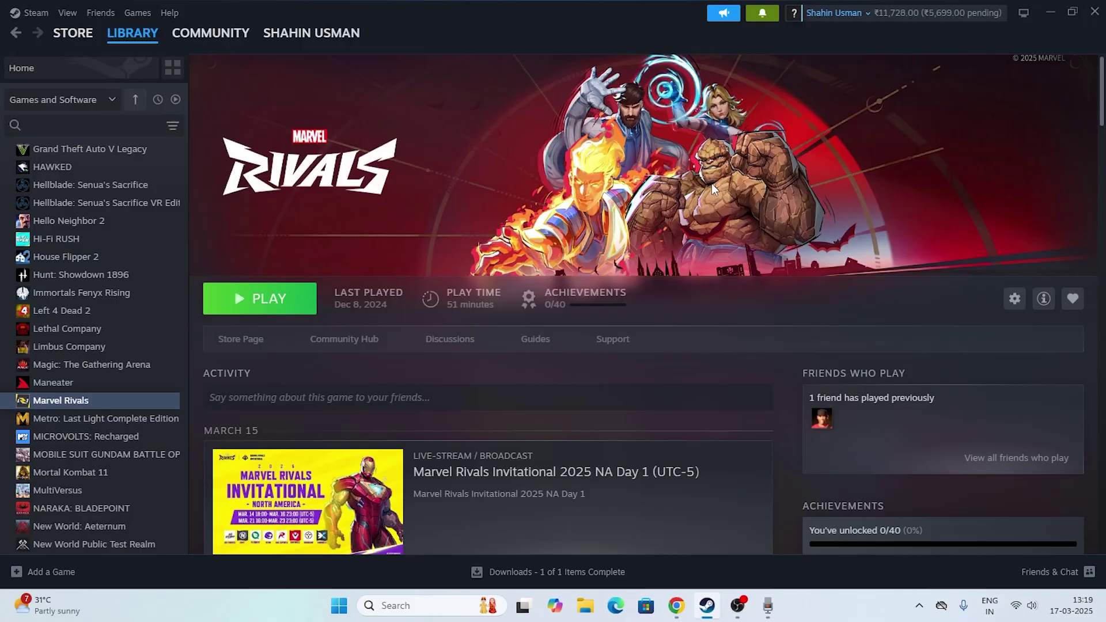
Minimise Steam, search Windows for "control" and open Control Panel
{"action": "left_click", "coordinate": [1051, 12]}
{"action": "left_click", "coordinate": [380, 611]}
{"action": "type", "text": "c"}
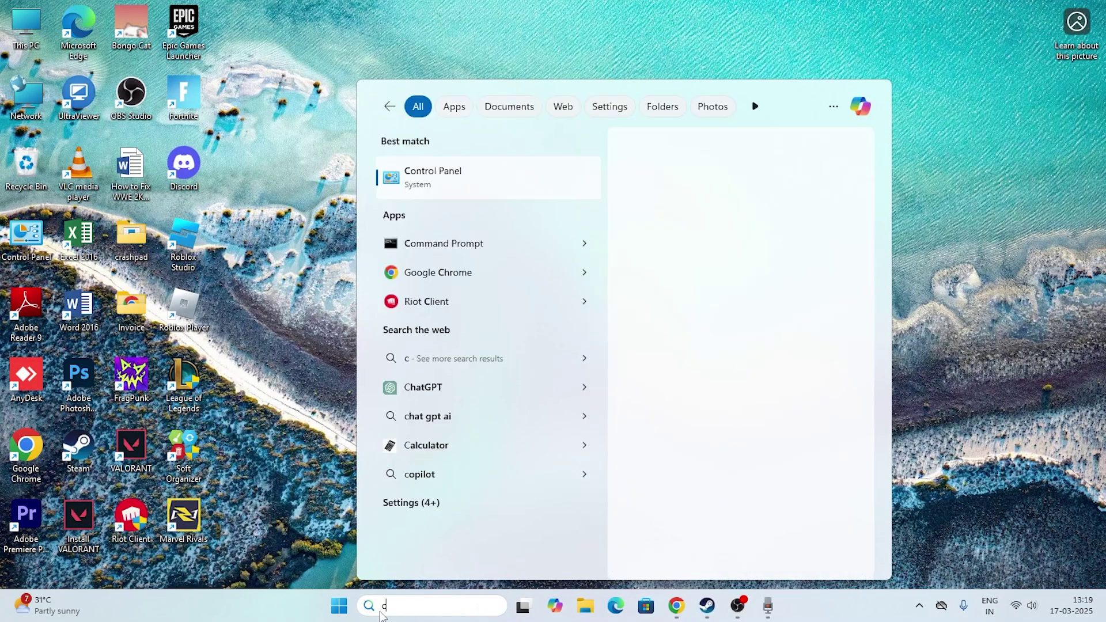
{"action": "type", "text": "ontrol"}
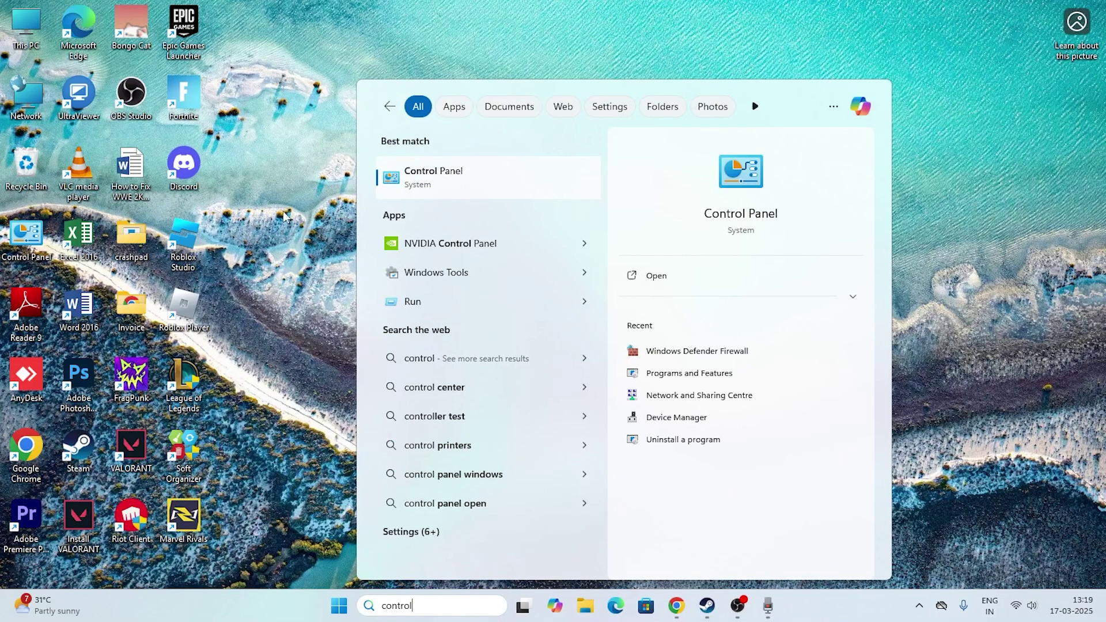
{"action": "left_click", "coordinate": [406, 173]}
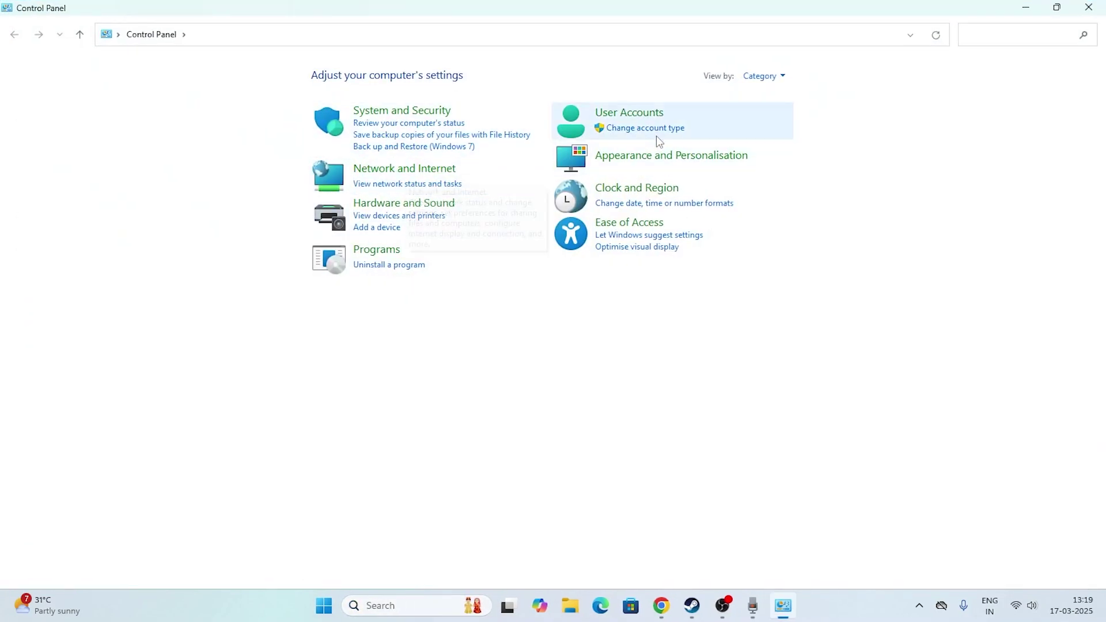
Go through the Network and Sharing Centre to the adapter settings and open the WiFi connection's properties
{"action": "left_click", "coordinate": [390, 172]}
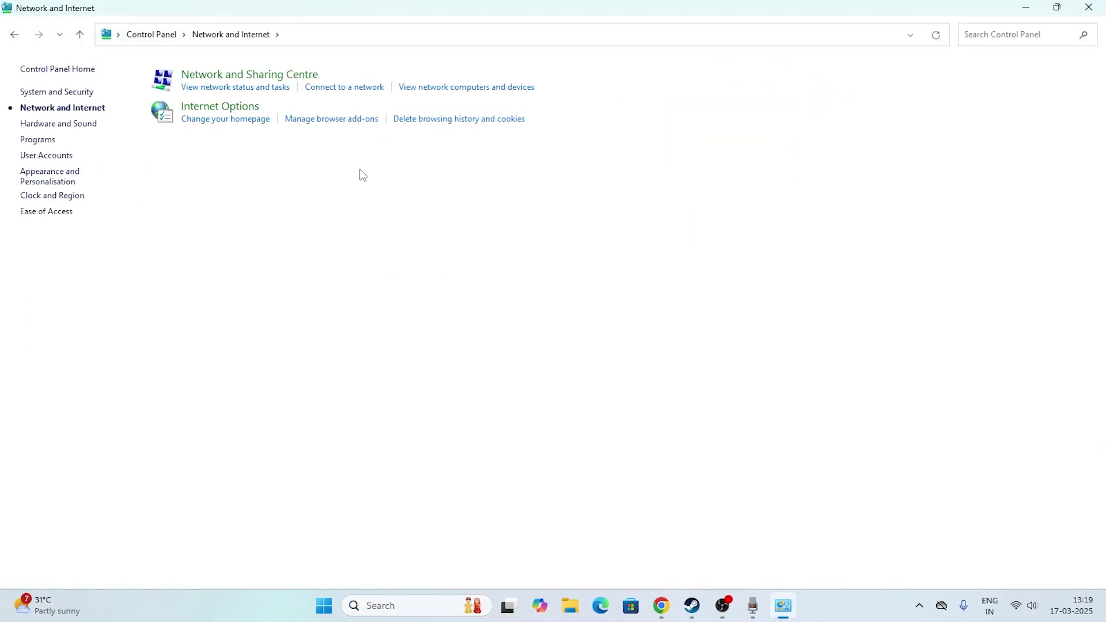
{"action": "left_click", "coordinate": [248, 79]}
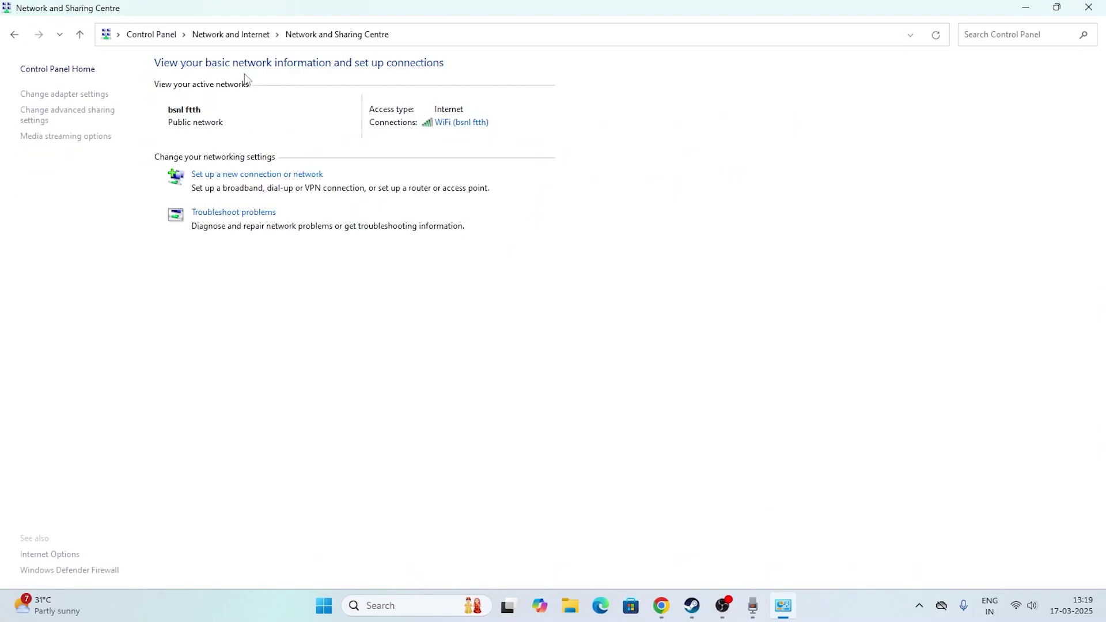
{"action": "left_click", "coordinate": [78, 97]}
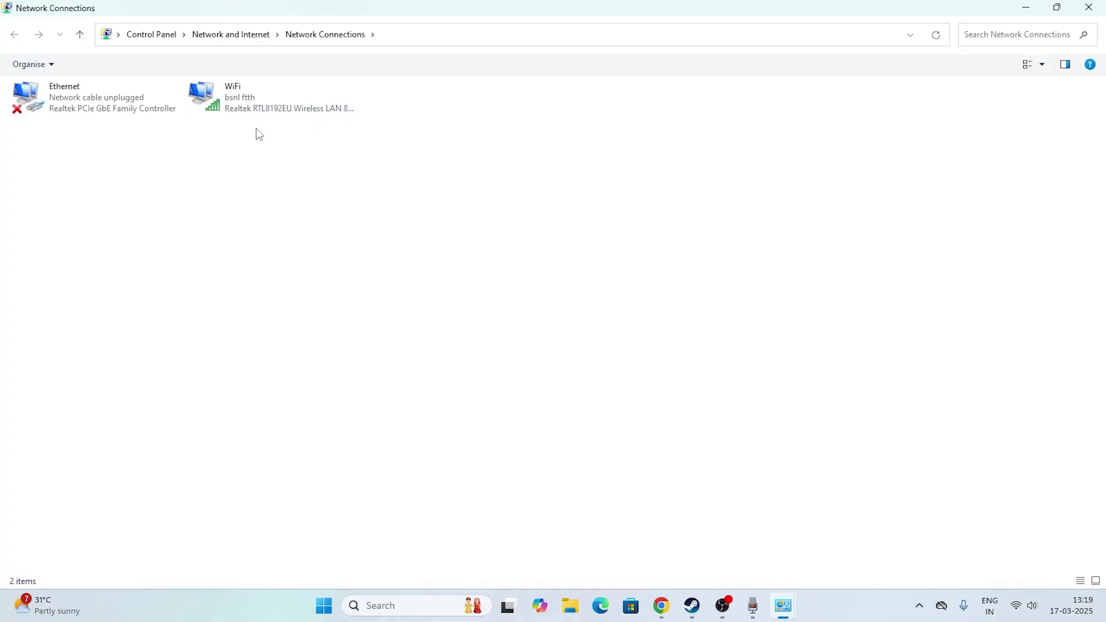
{"action": "right_click", "coordinate": [272, 116]}
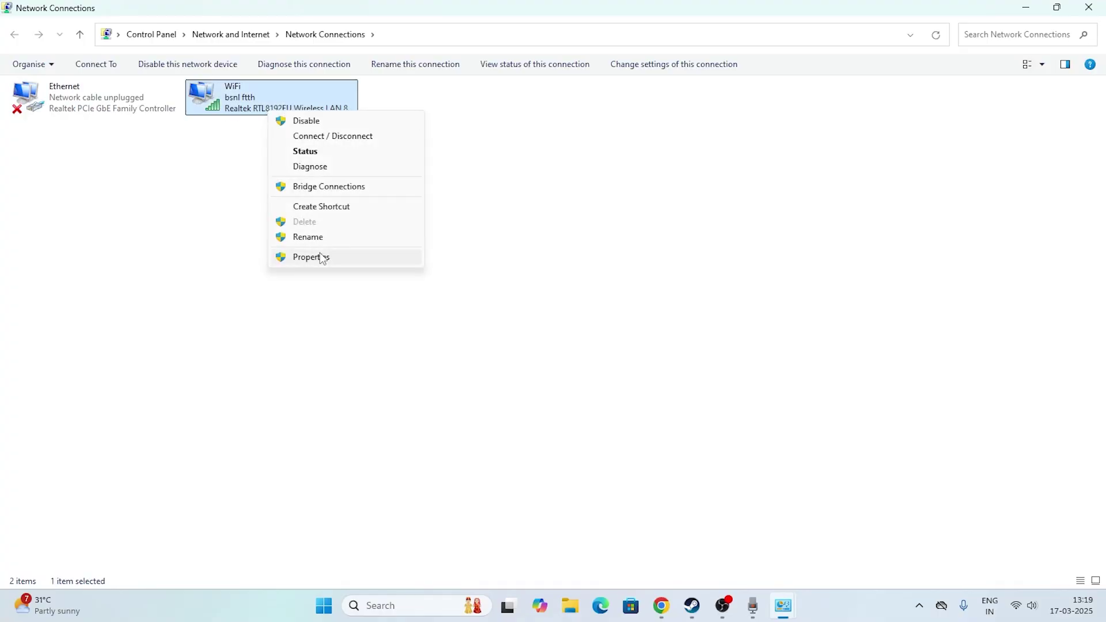
{"action": "left_click", "coordinate": [318, 257]}
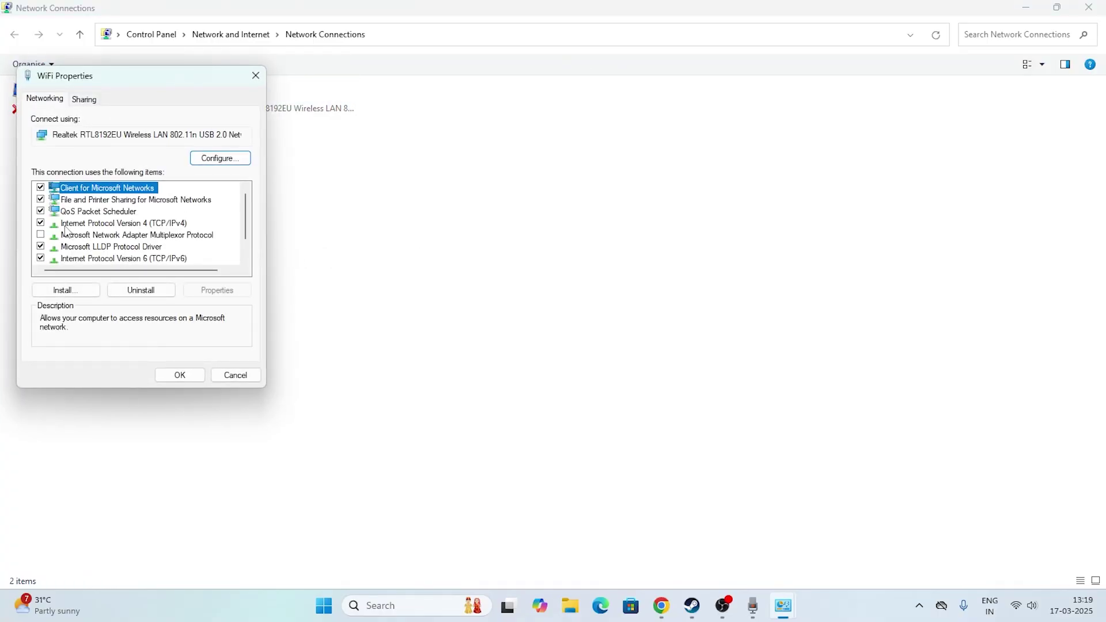
Set the WiFi connection's IPv4 DNS servers manually to 8.8.8.8 preferred and 8.8.4.4 alternative, and close its properties
{"action": "left_click", "coordinate": [166, 224]}
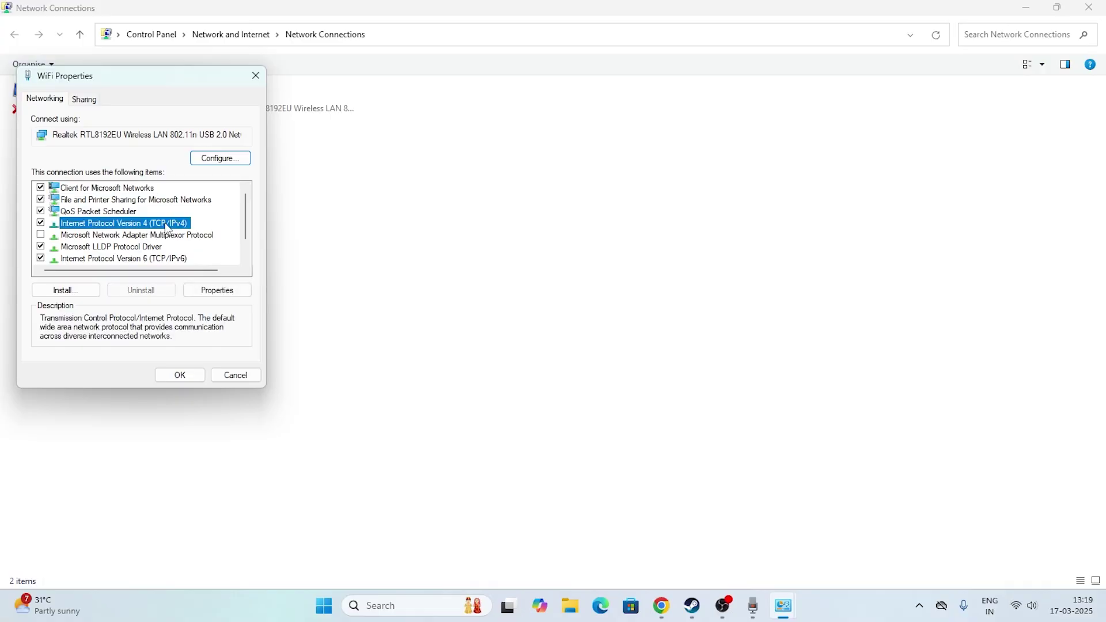
{"action": "left_click", "coordinate": [199, 288]}
{"action": "left_click_drag", "start_coordinate": [236, 149], "coordinate": [456, 109]}
{"action": "left_click", "coordinate": [281, 291]}
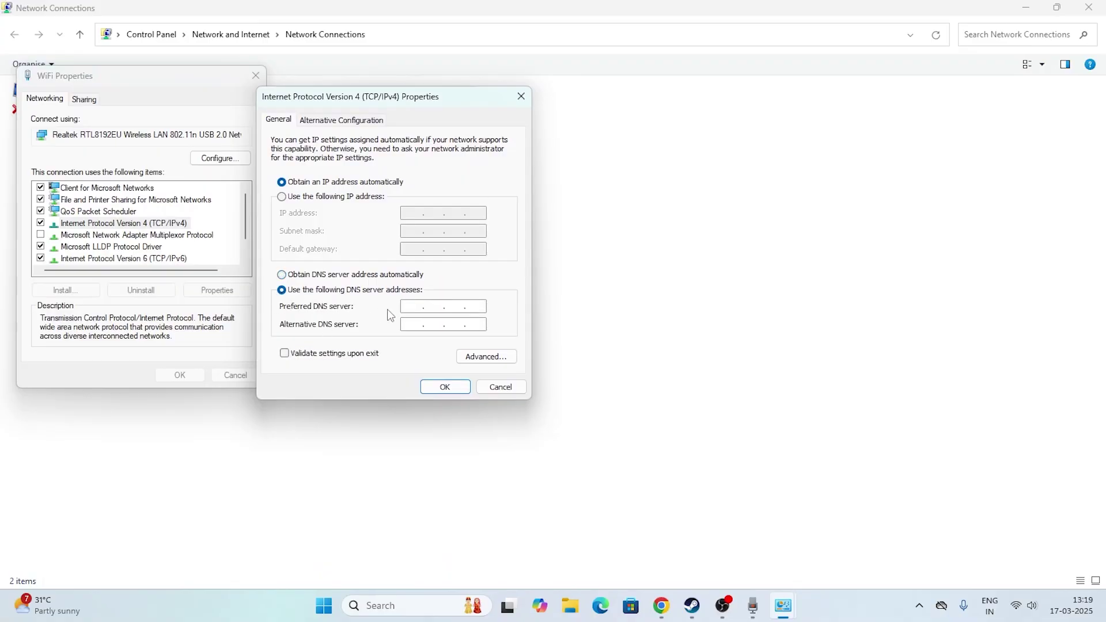
{"action": "type", "text": "8.8.8.8"}
{"action": "left_click", "coordinate": [436, 324]}
{"action": "type", "text": "8.8.4.4"}
{"action": "left_click", "coordinate": [467, 387]}
{"action": "left_click", "coordinate": [256, 75]}
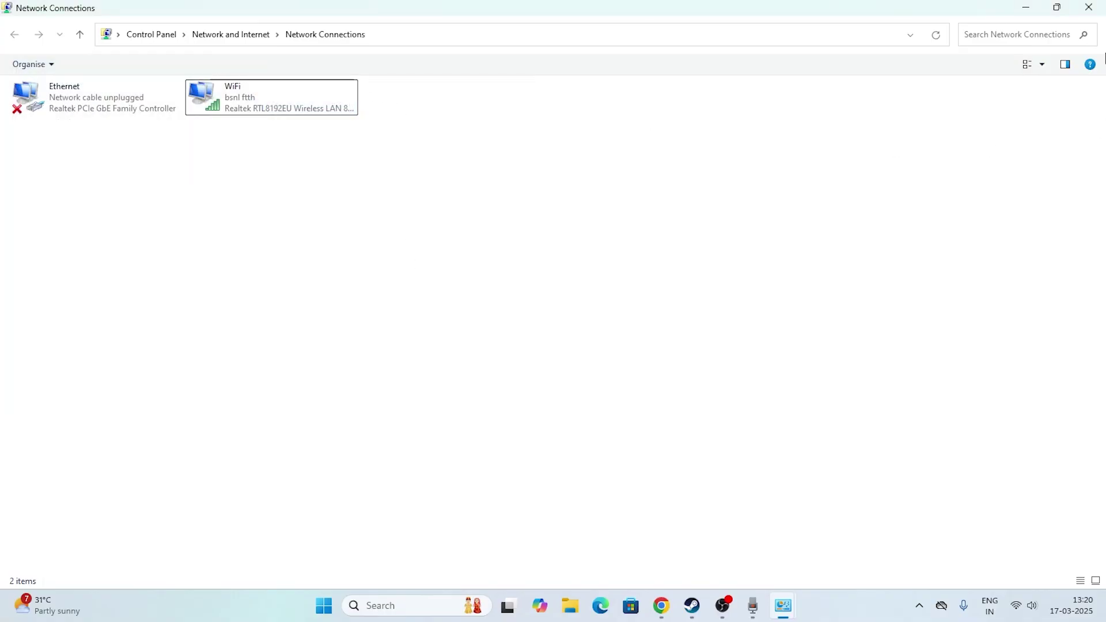
Close the network settings windows and switch back to the Marvel Rivals page in Steam
{"action": "left_click", "coordinate": [1091, 7]}
{"action": "left_click", "coordinate": [1093, 7]}
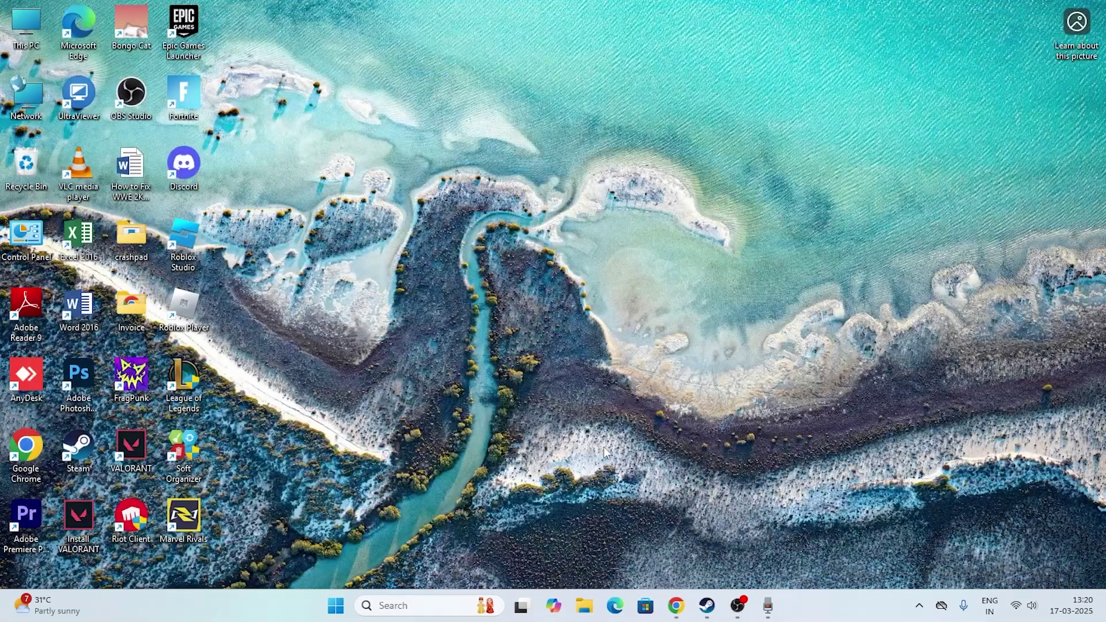
{"action": "left_click", "coordinate": [707, 606]}
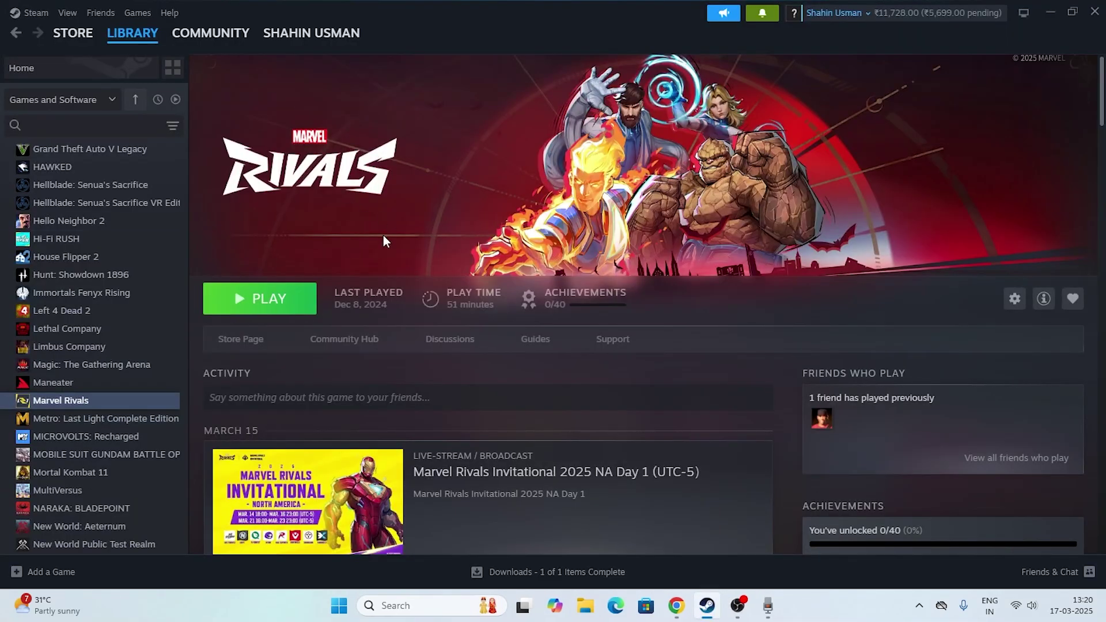